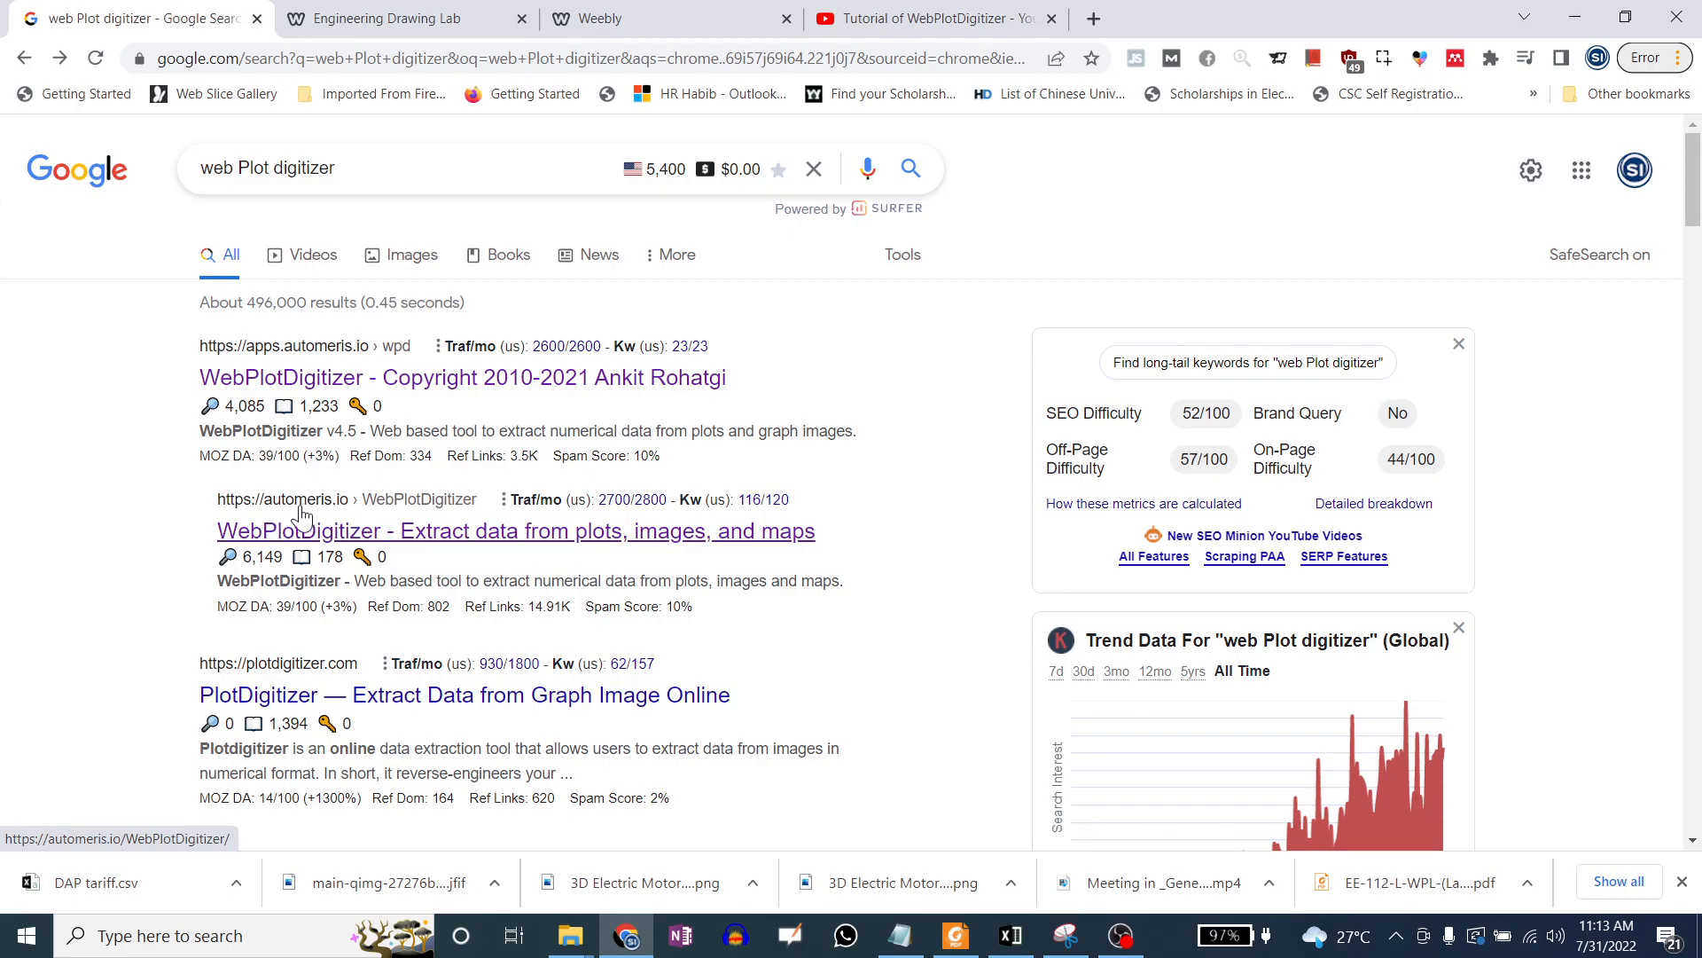
# Open the WebPlotDigitizer site from the search results, launch its web application and load the DAP Tariff image
pyautogui.click(336, 533)
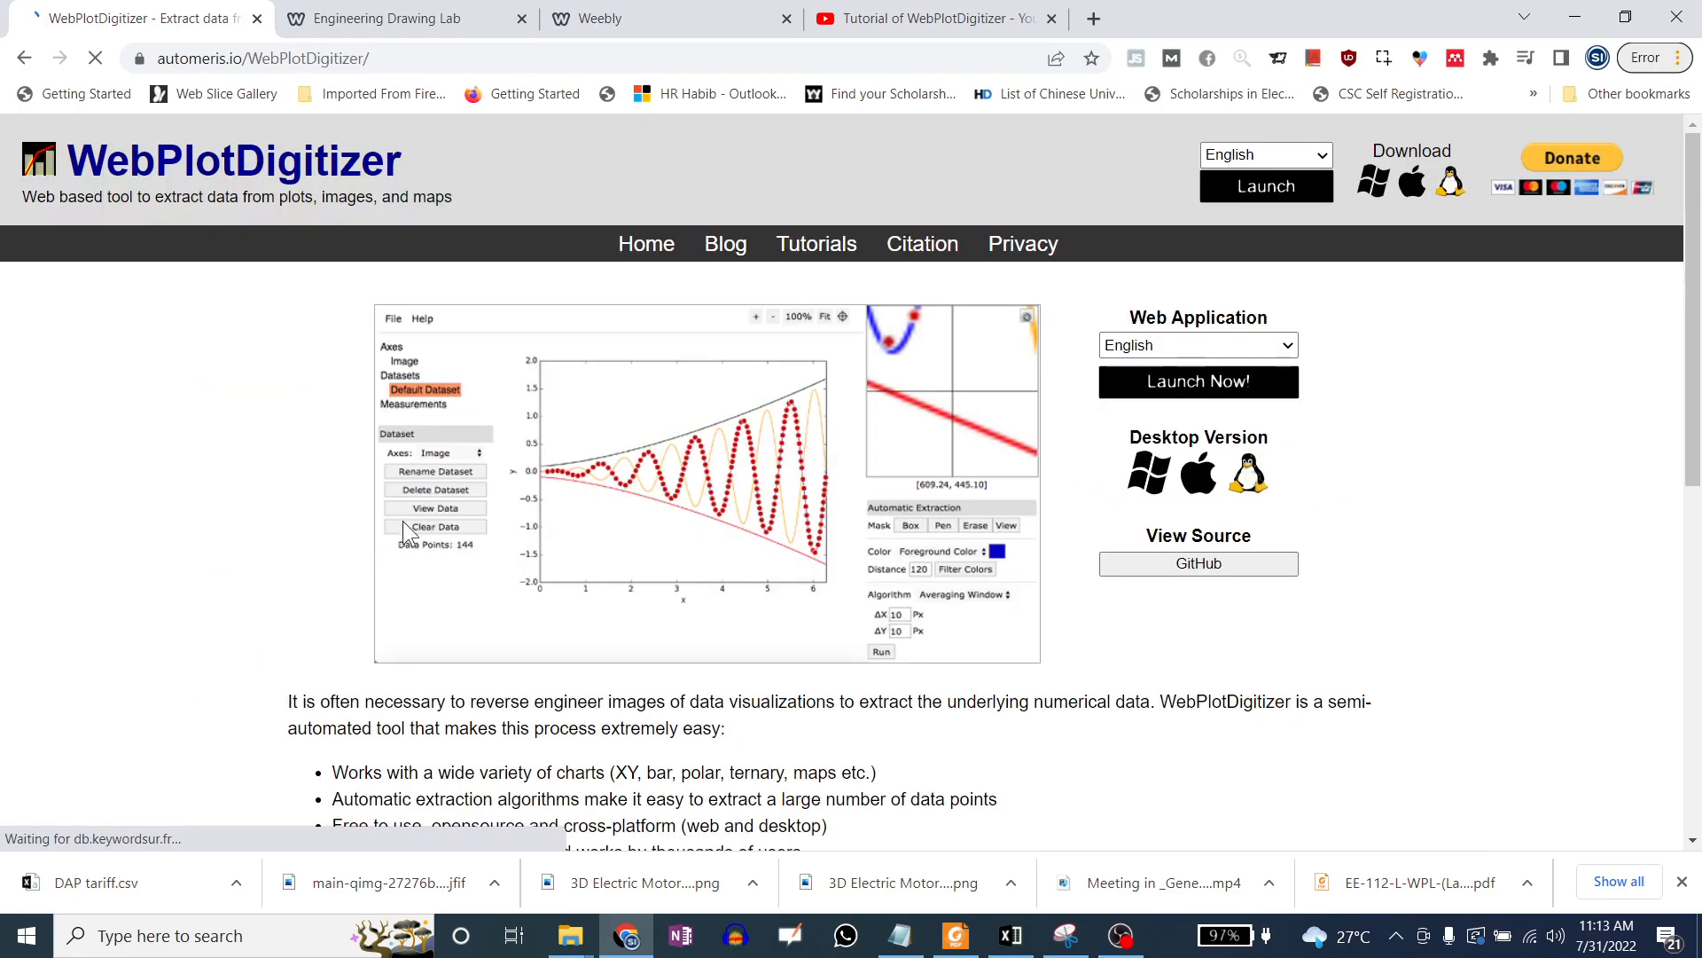
pyautogui.click(1212, 387)
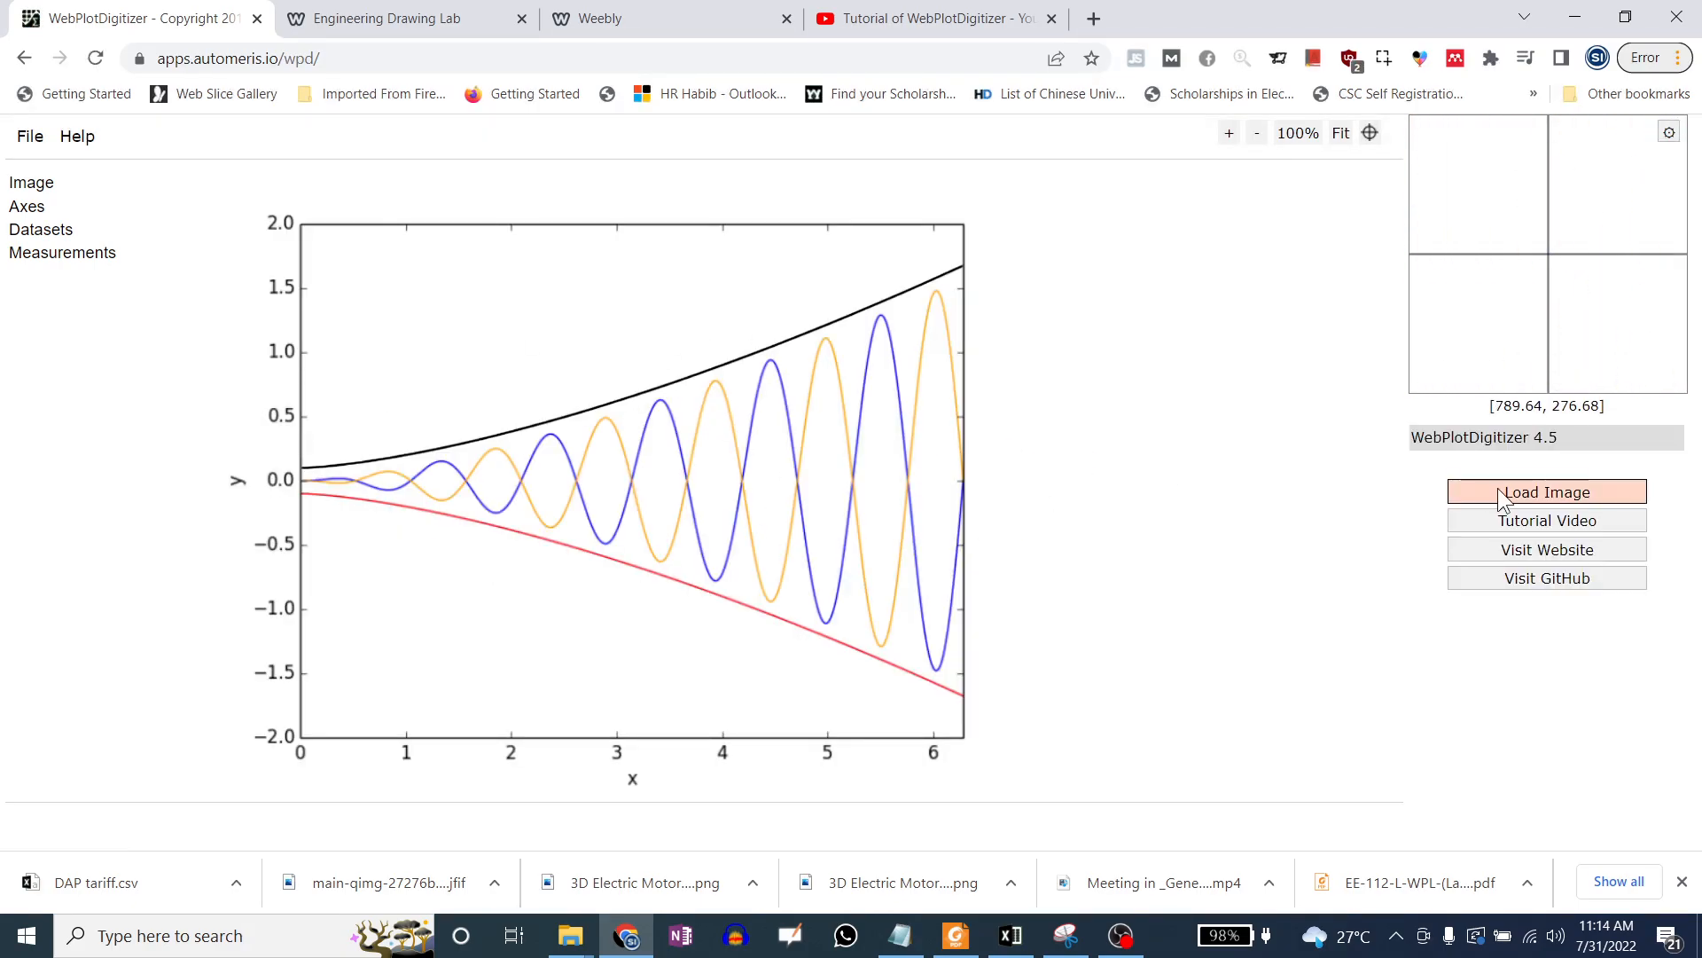
pyautogui.click(1554, 495)
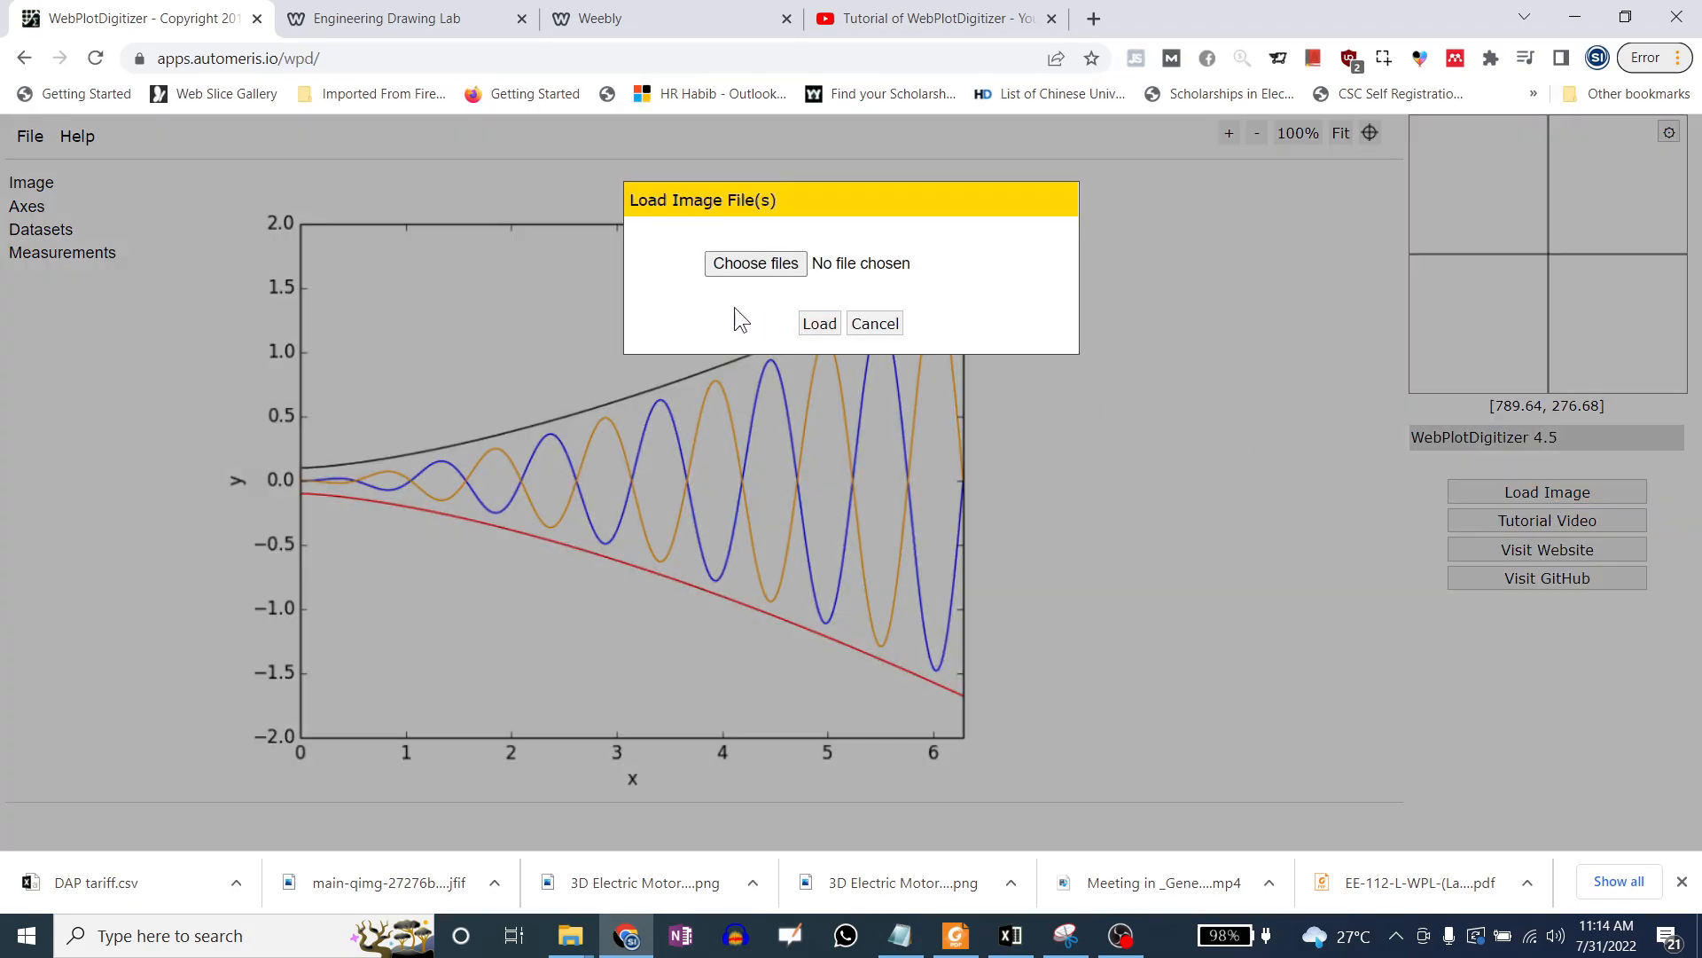
pyautogui.click(955, 936)
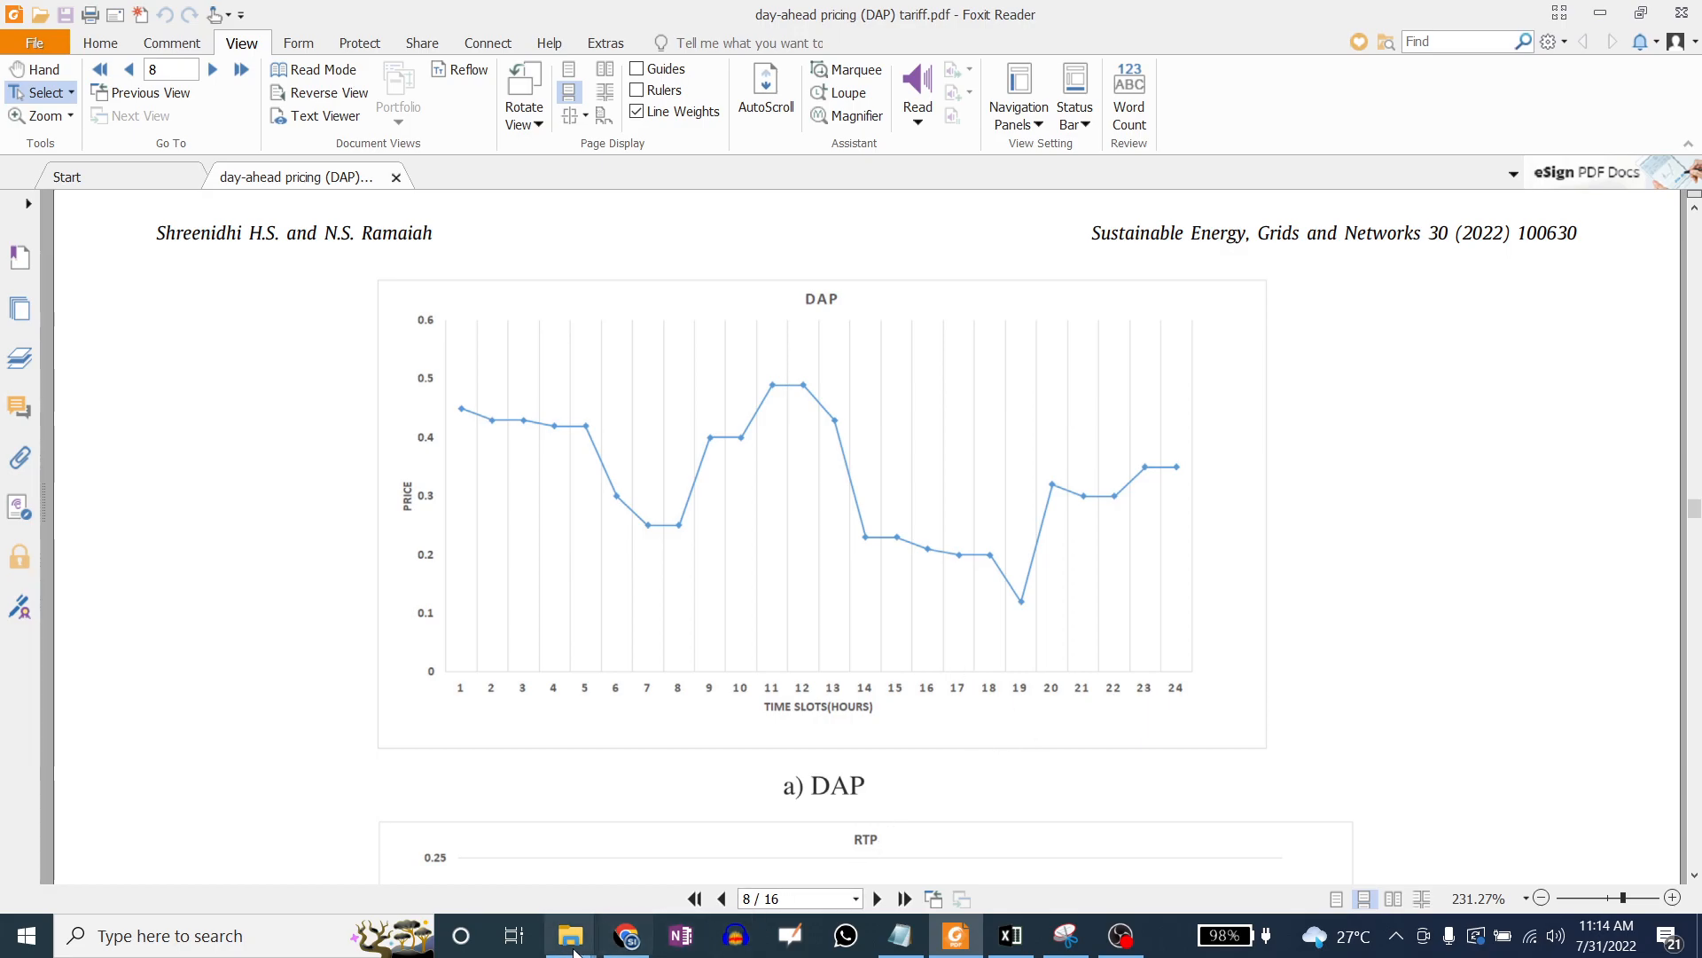
pyautogui.click(627, 935)
pyautogui.click(767, 257)
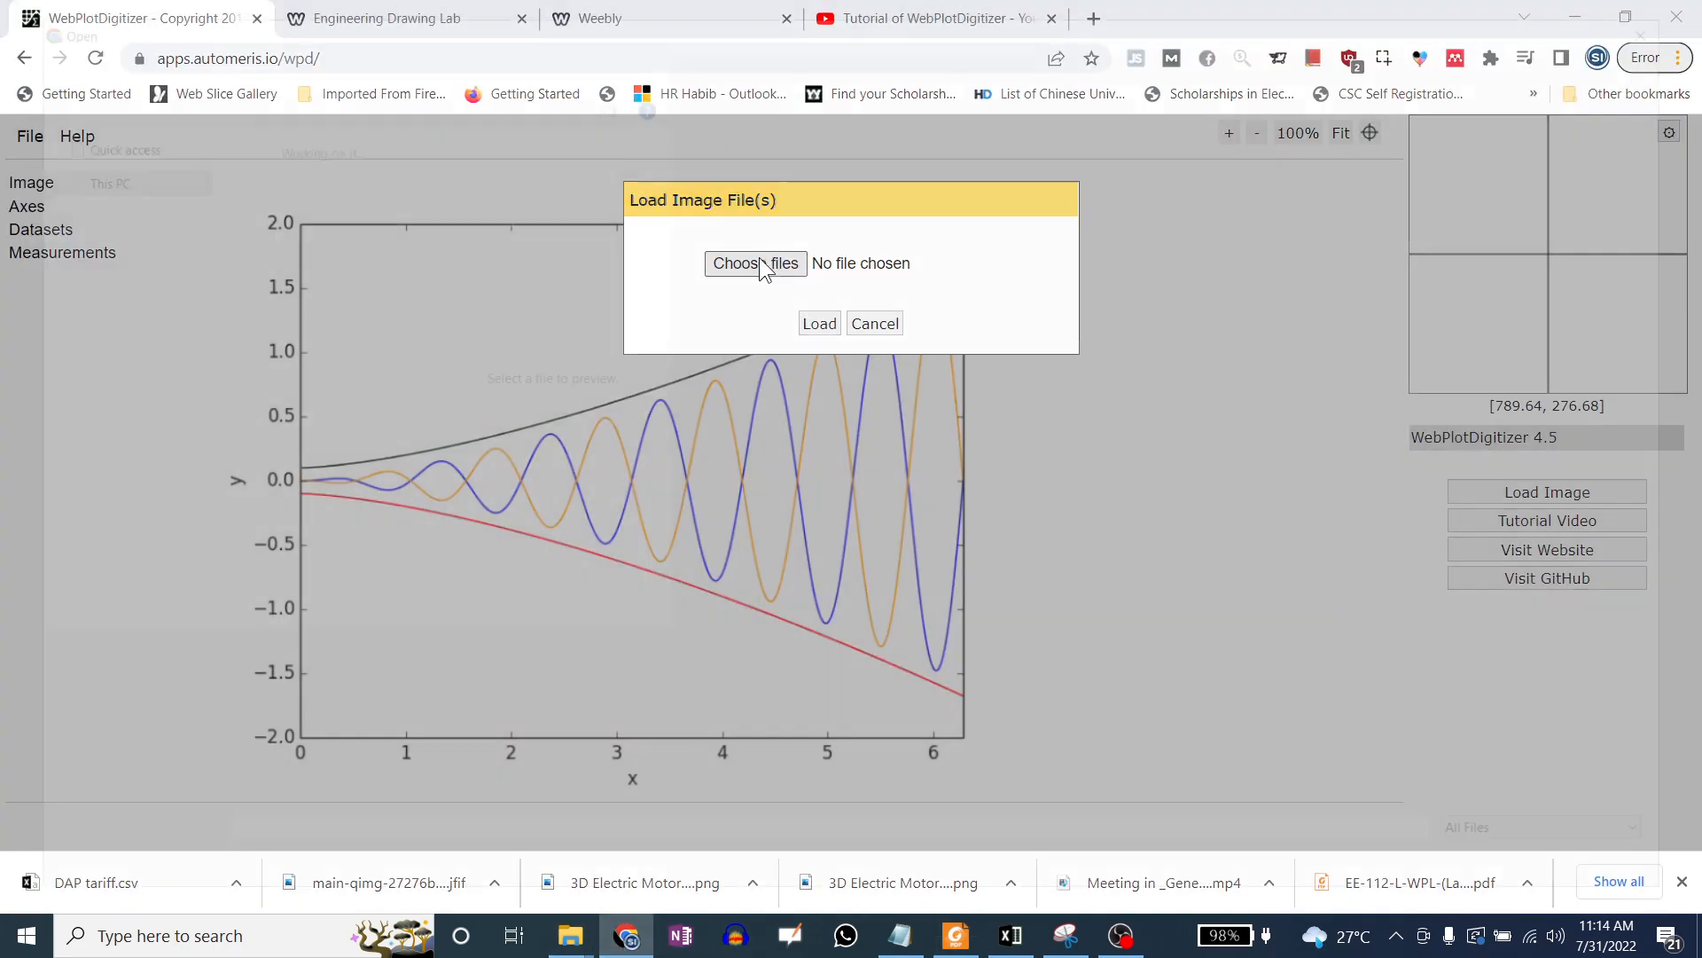
pyautogui.click(393, 200)
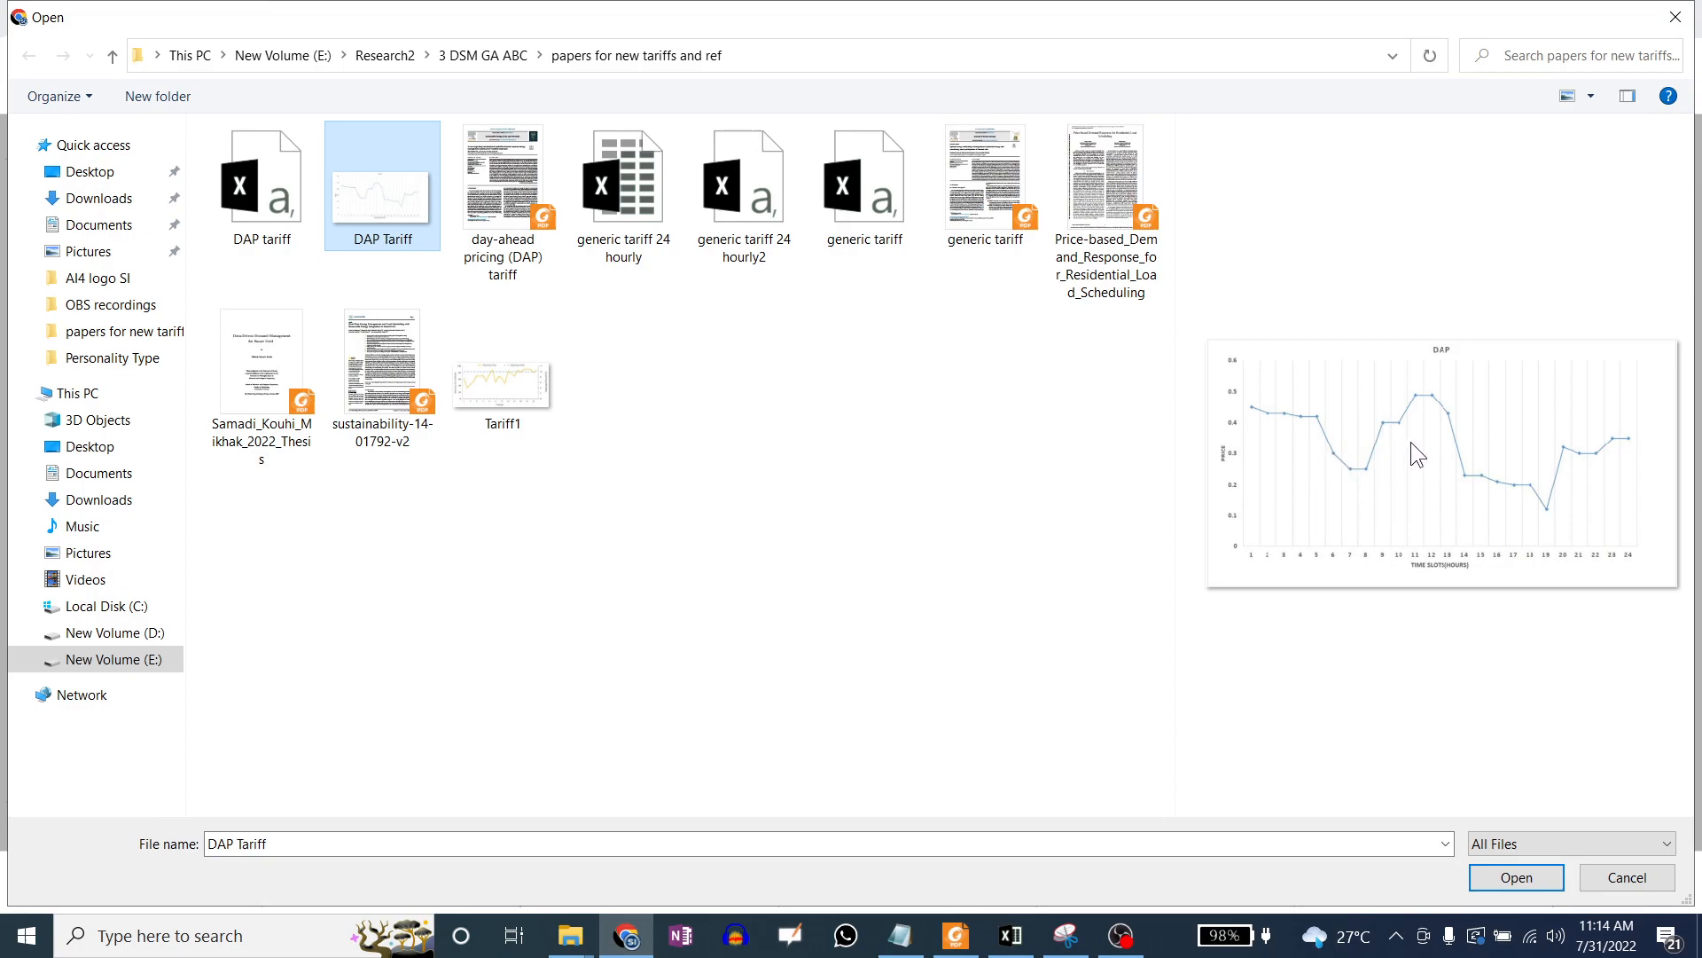
pyautogui.click(1535, 879)
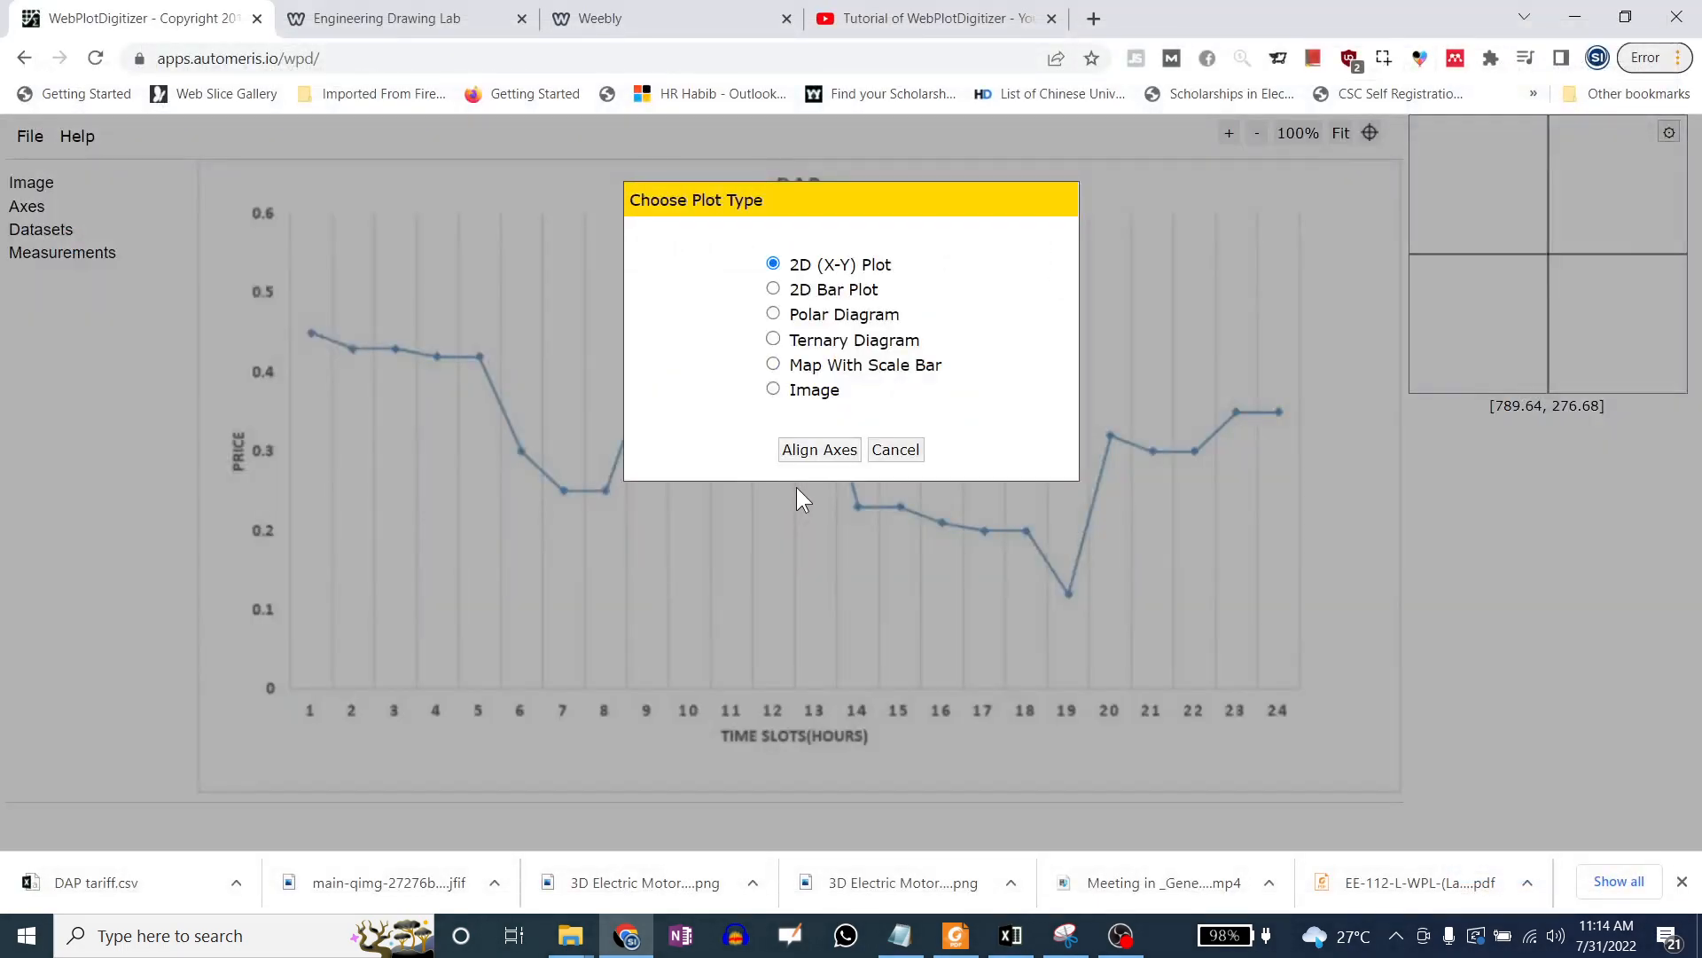
# Align a 2D (X-Y) Plot, marking X1 and Y1 at the origin, X2 at the x-axis end and Y2 at the 0.6 level
pyautogui.click(807, 450)
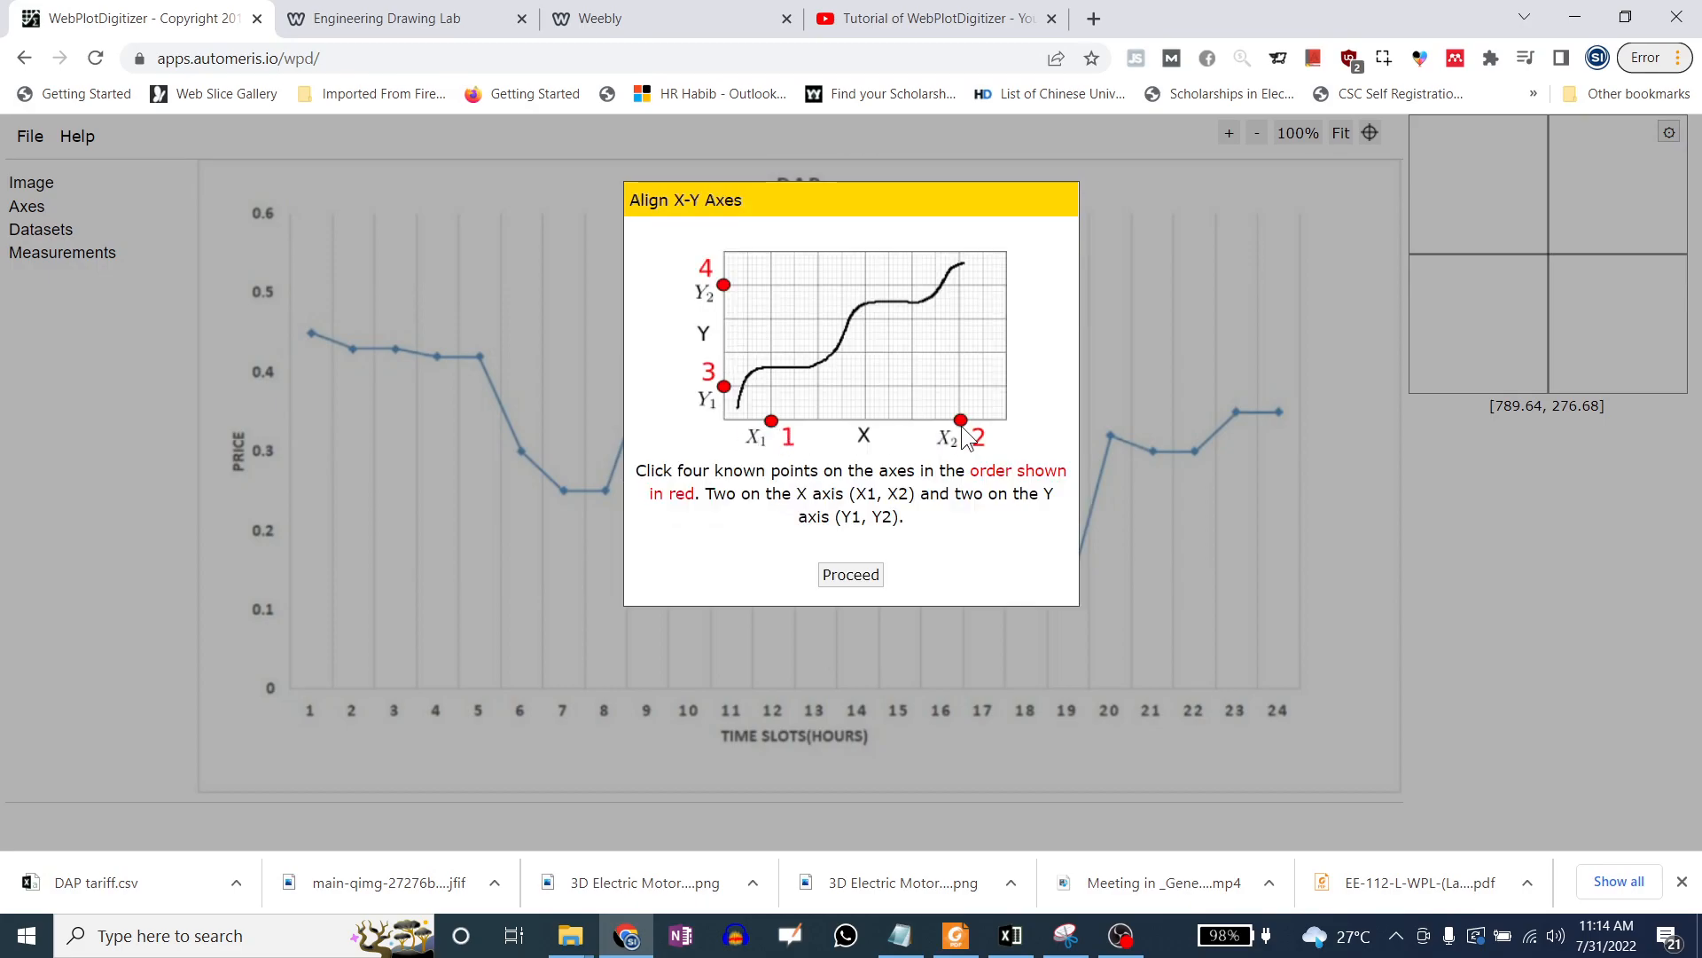
pyautogui.click(849, 573)
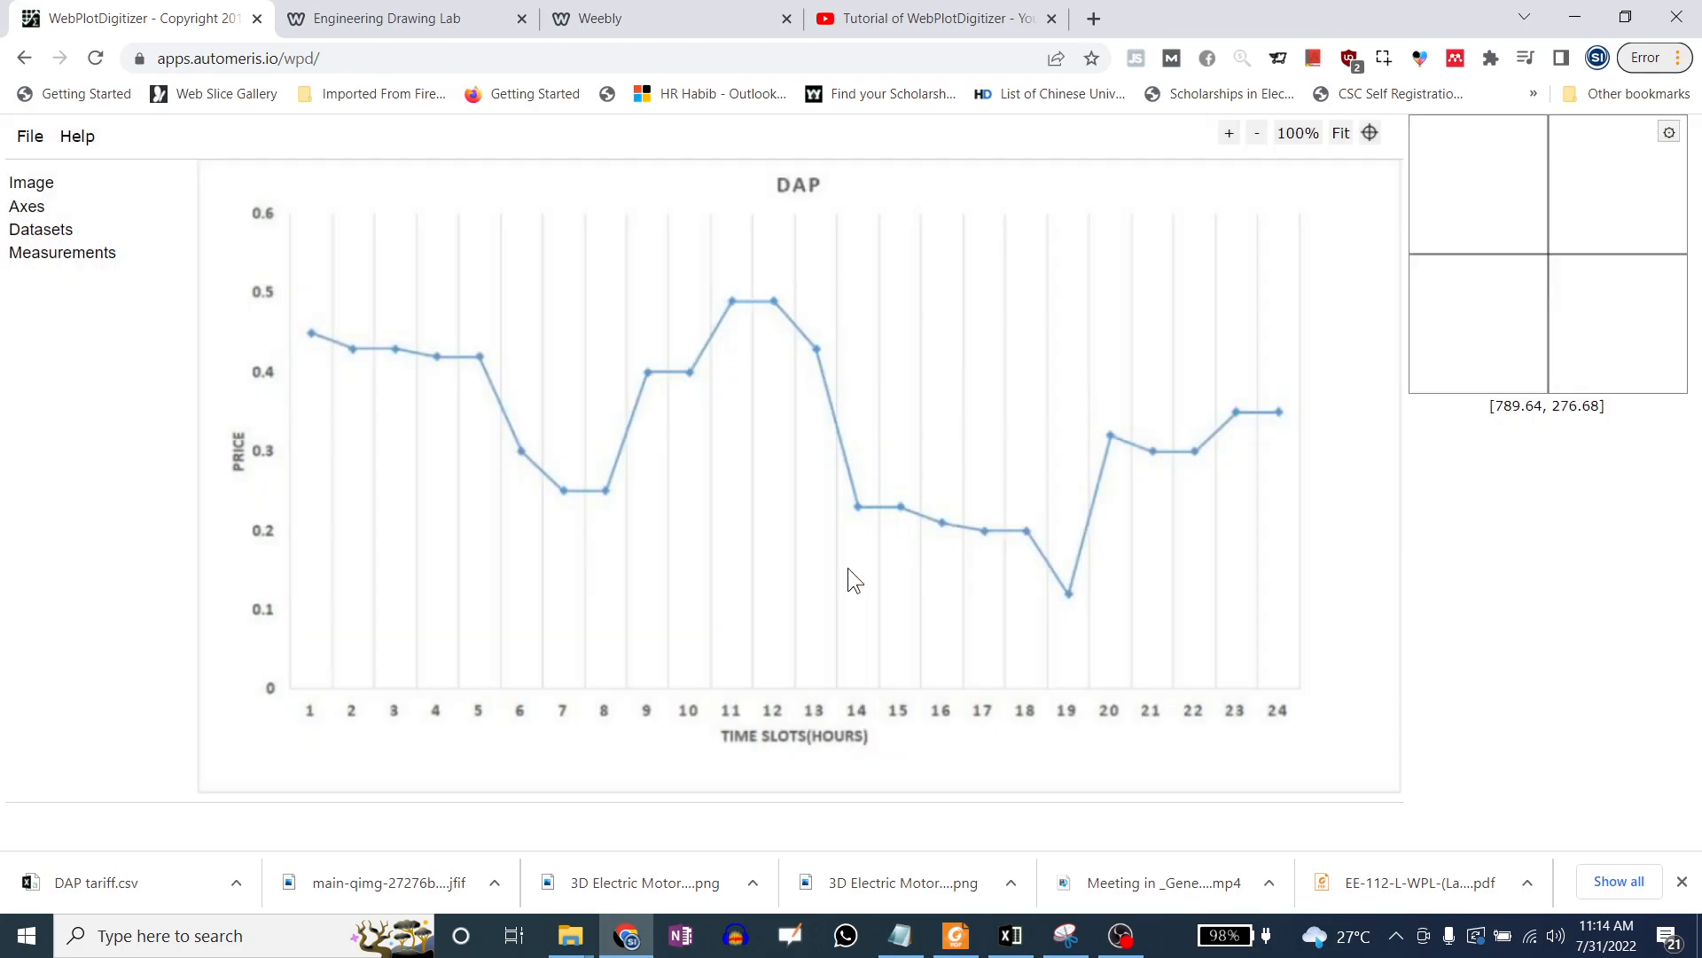
pyautogui.click(290, 688)
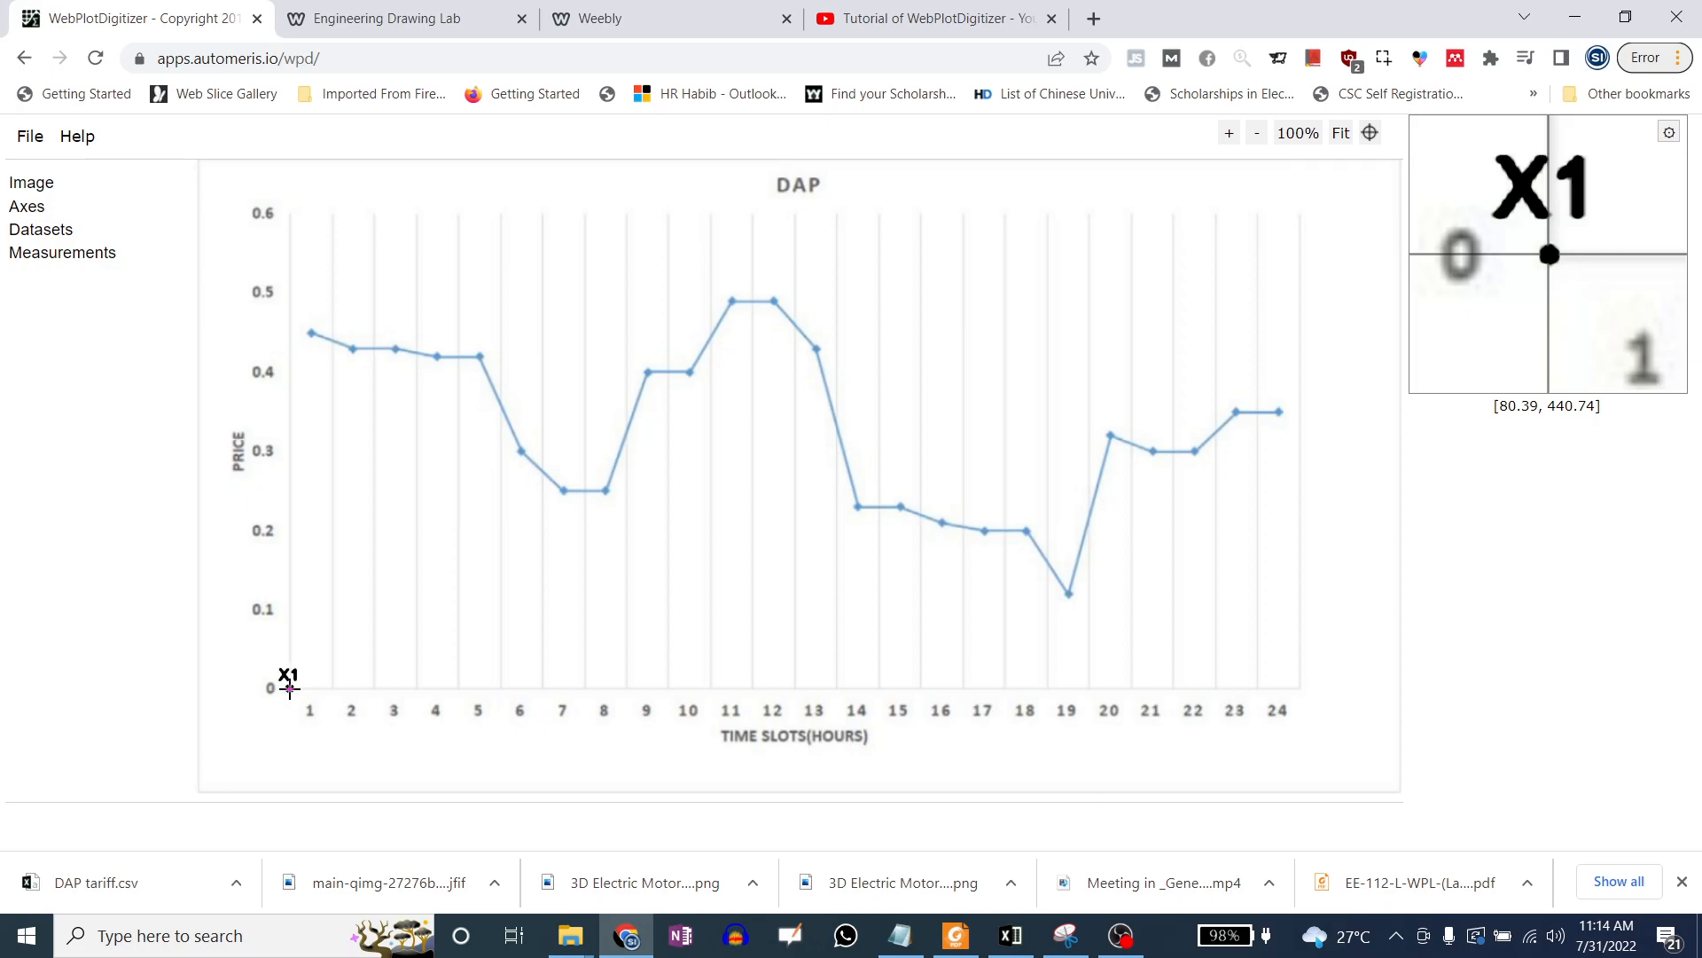
pyautogui.click(1300, 688)
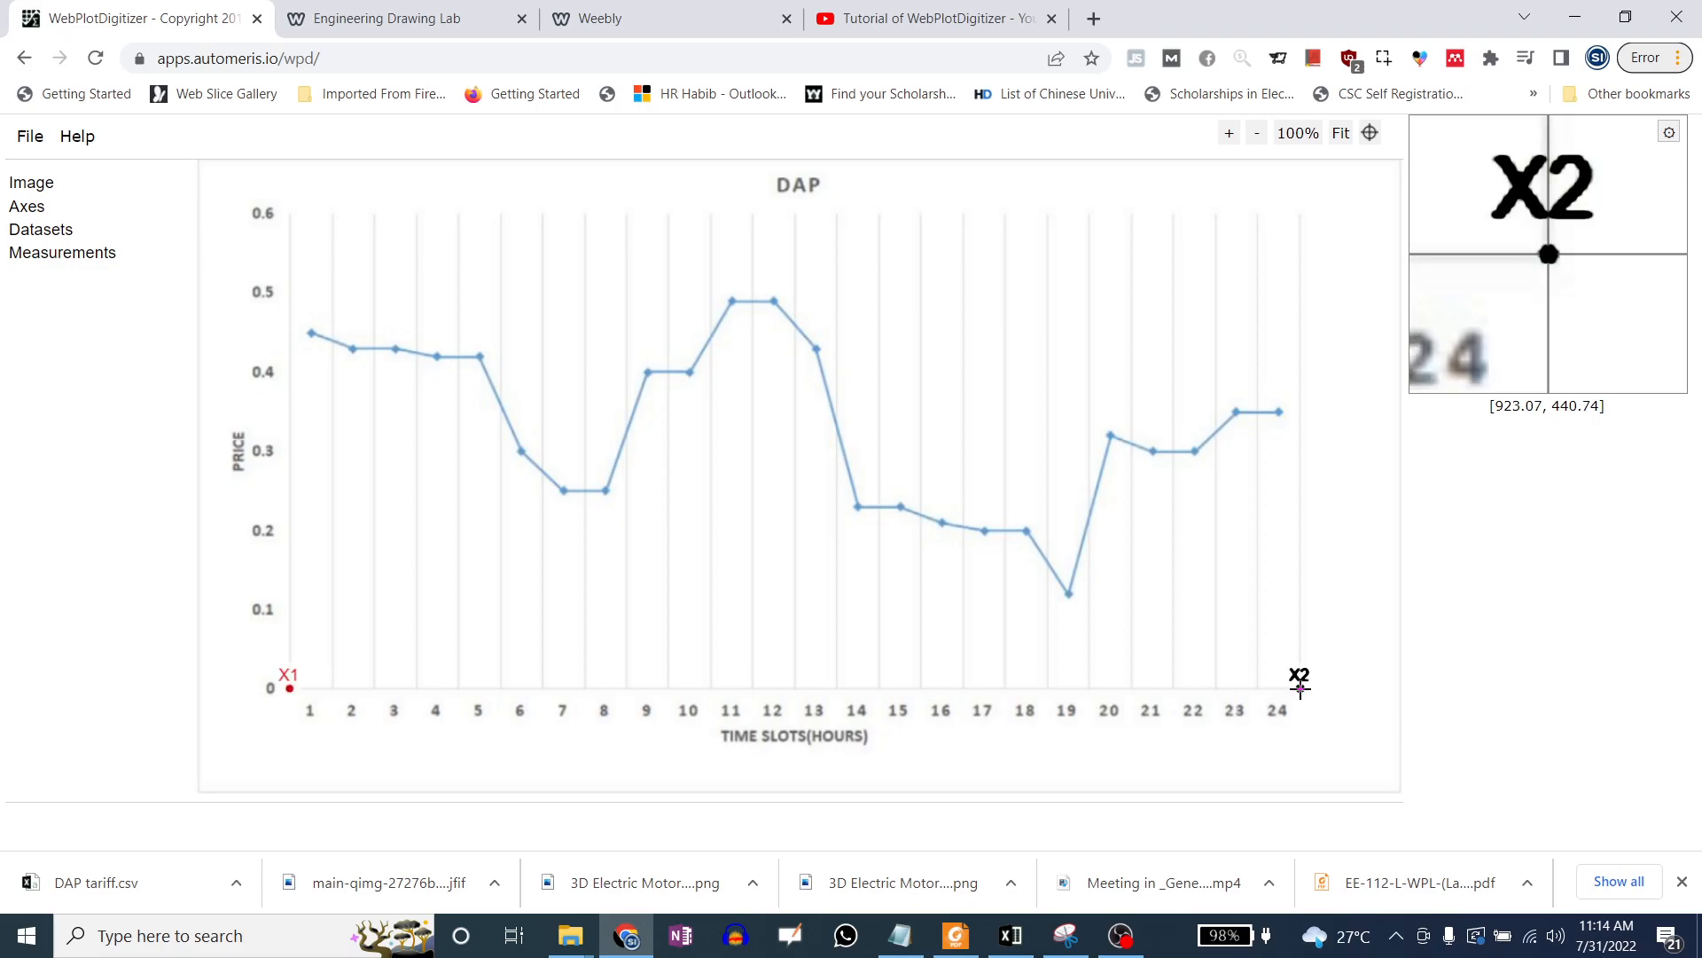
pyautogui.click(291, 688)
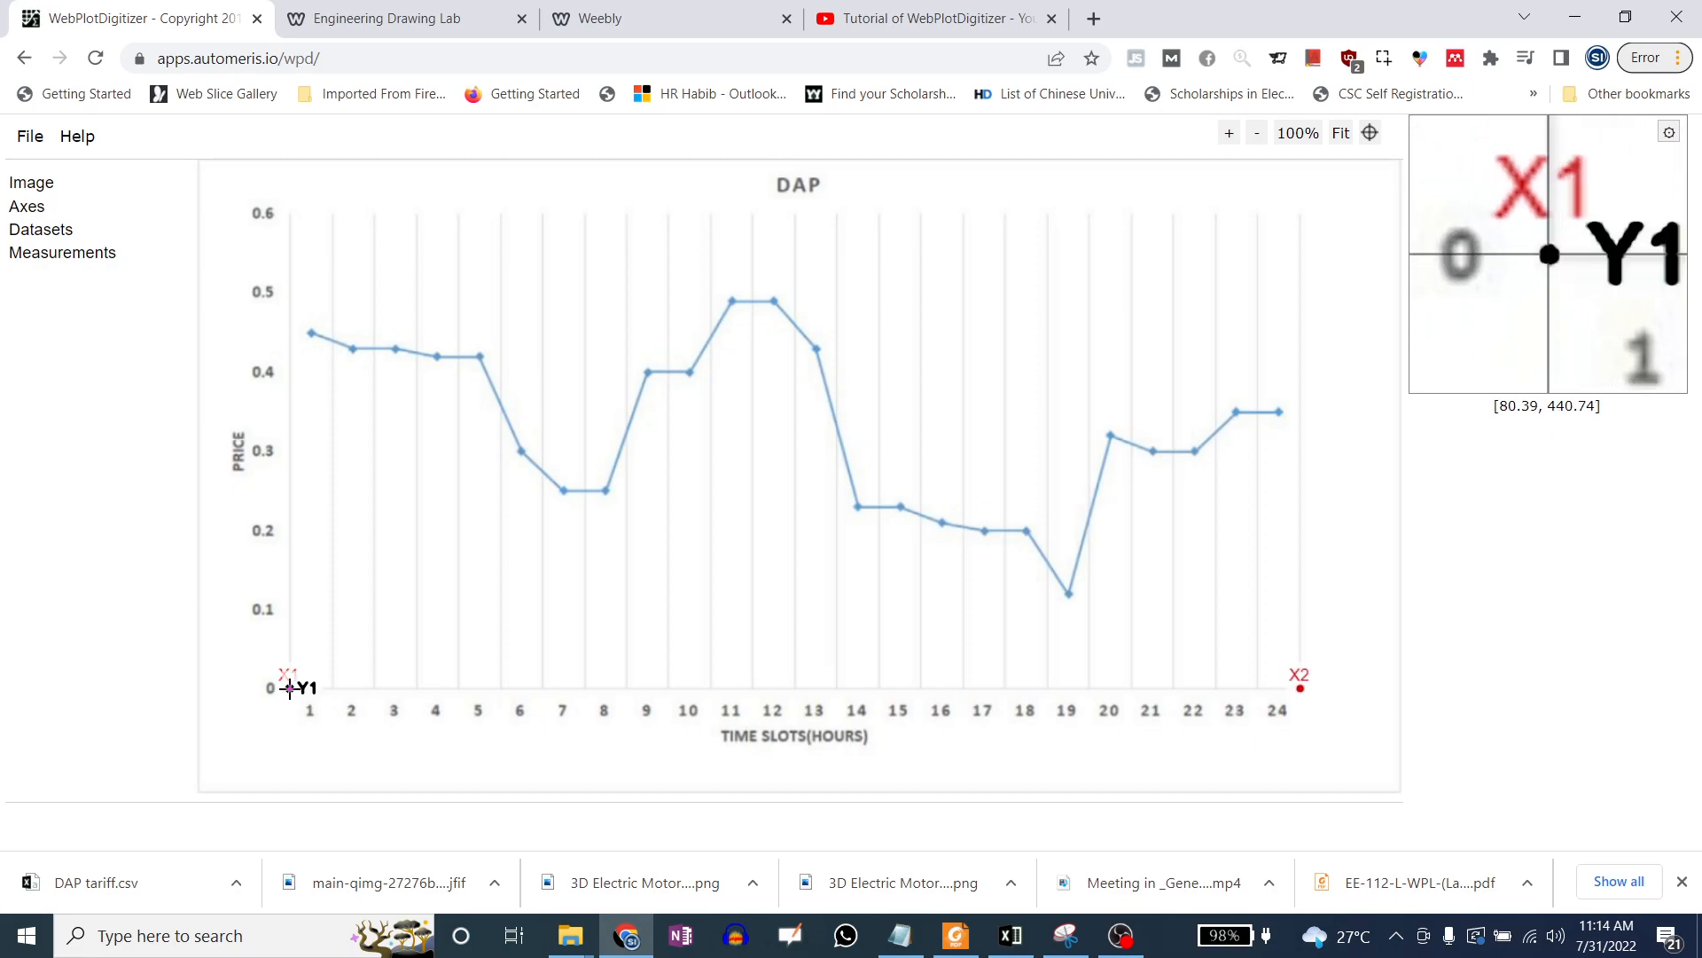
pyautogui.click(290, 213)
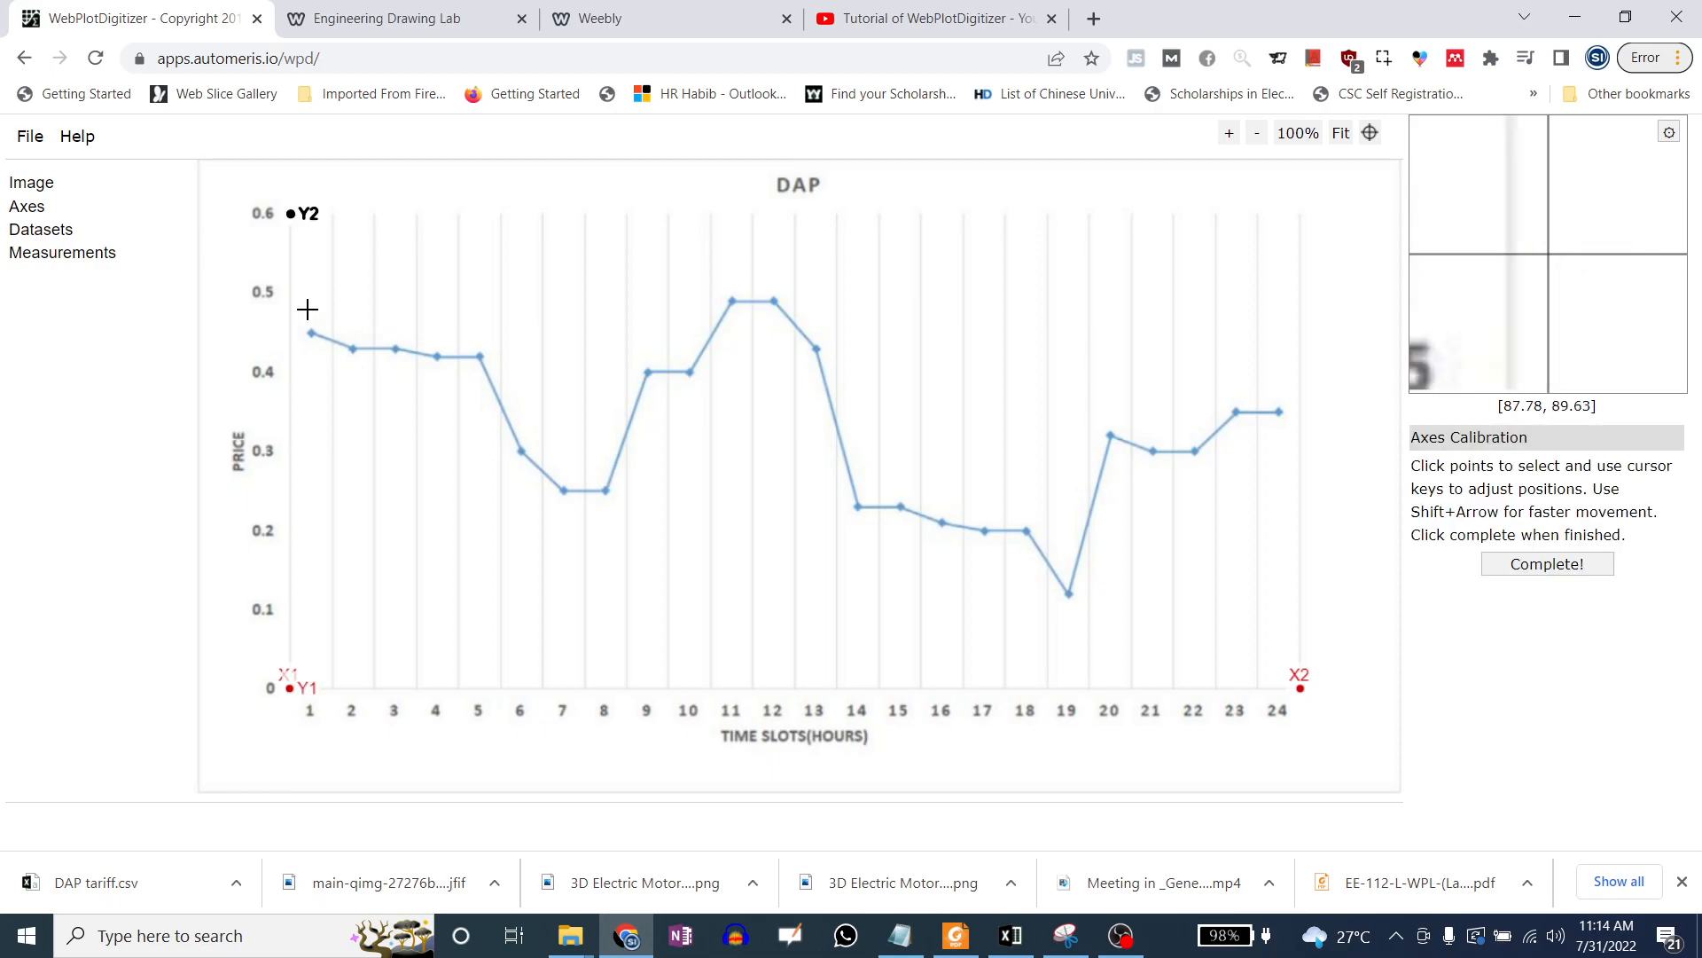
# Complete the axes calibration with X-axis values 0 and 25 and Y-axis values 0 and 0.6
pyautogui.click(1545, 562)
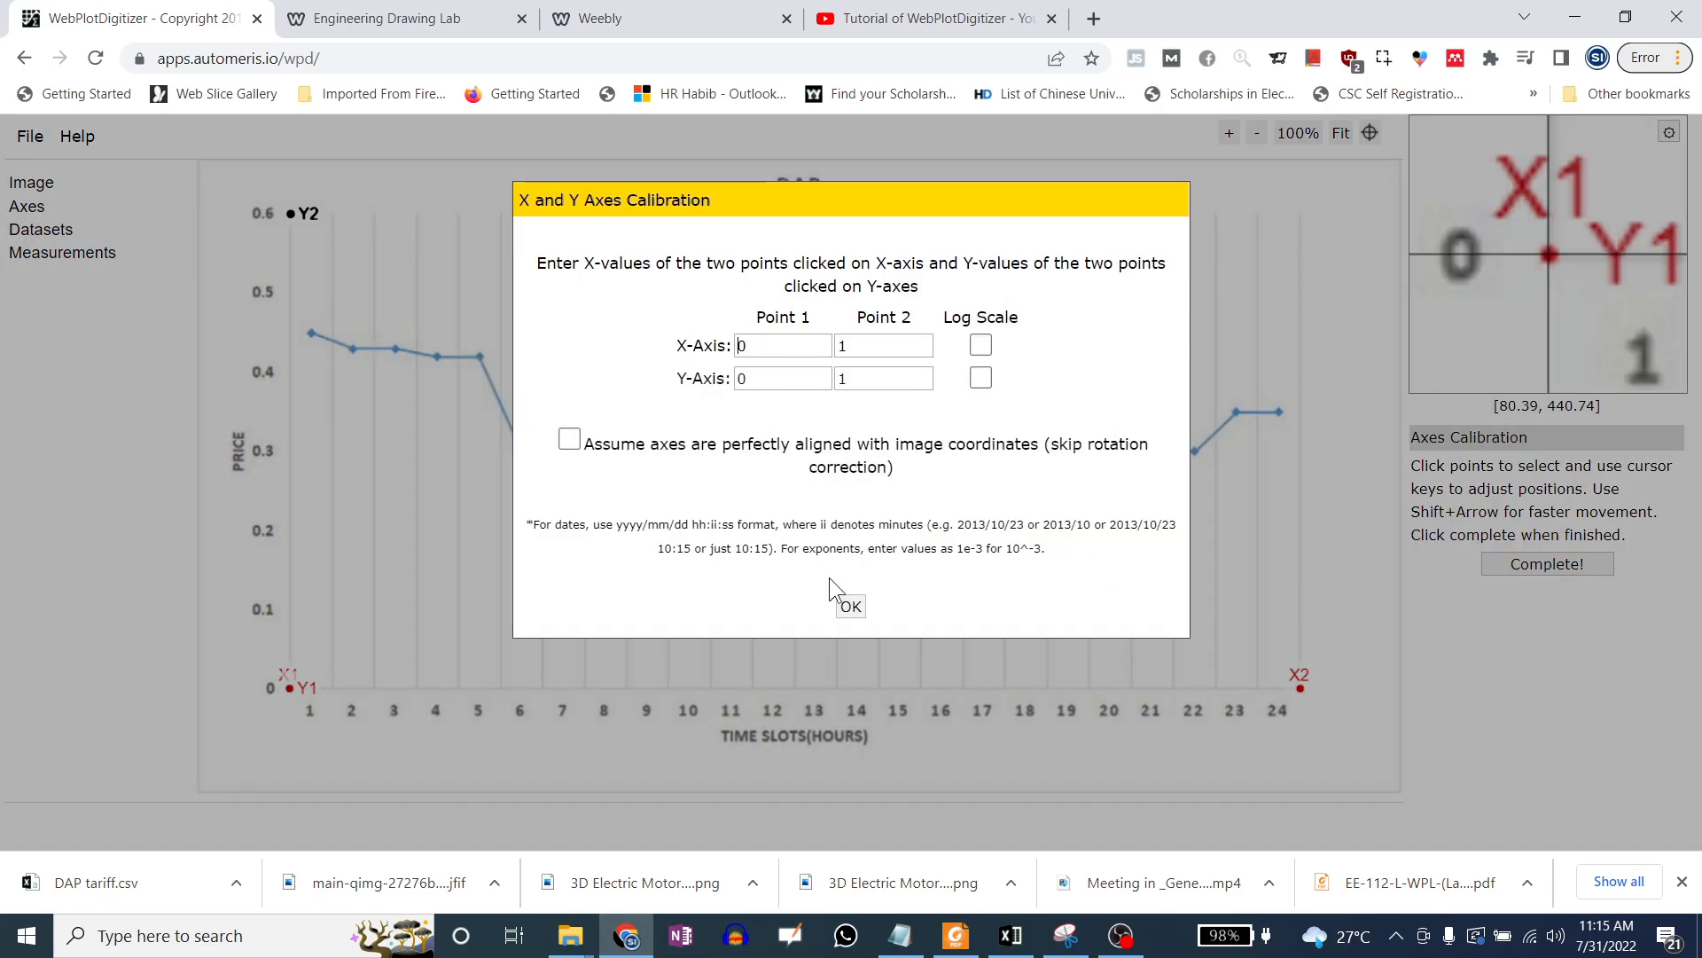
pyautogui.moveTo(762, 342); pyautogui.dragTo(707, 344)
pyautogui.click(842, 347)
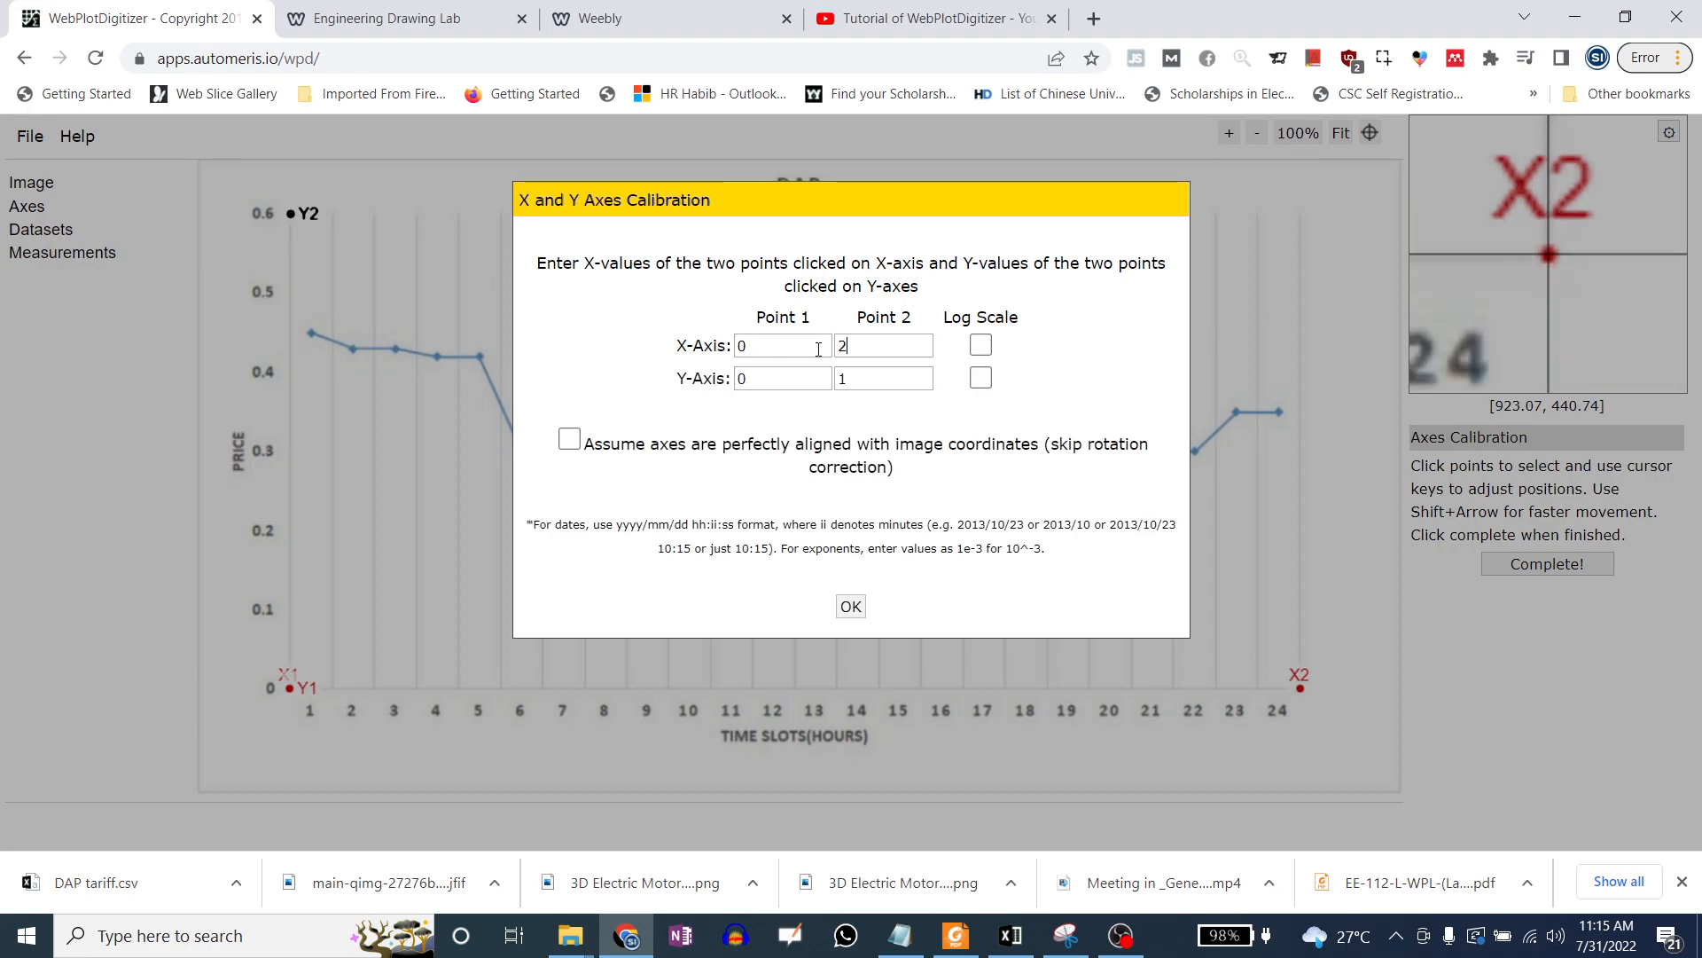
pyautogui.doubleClick(781, 381)
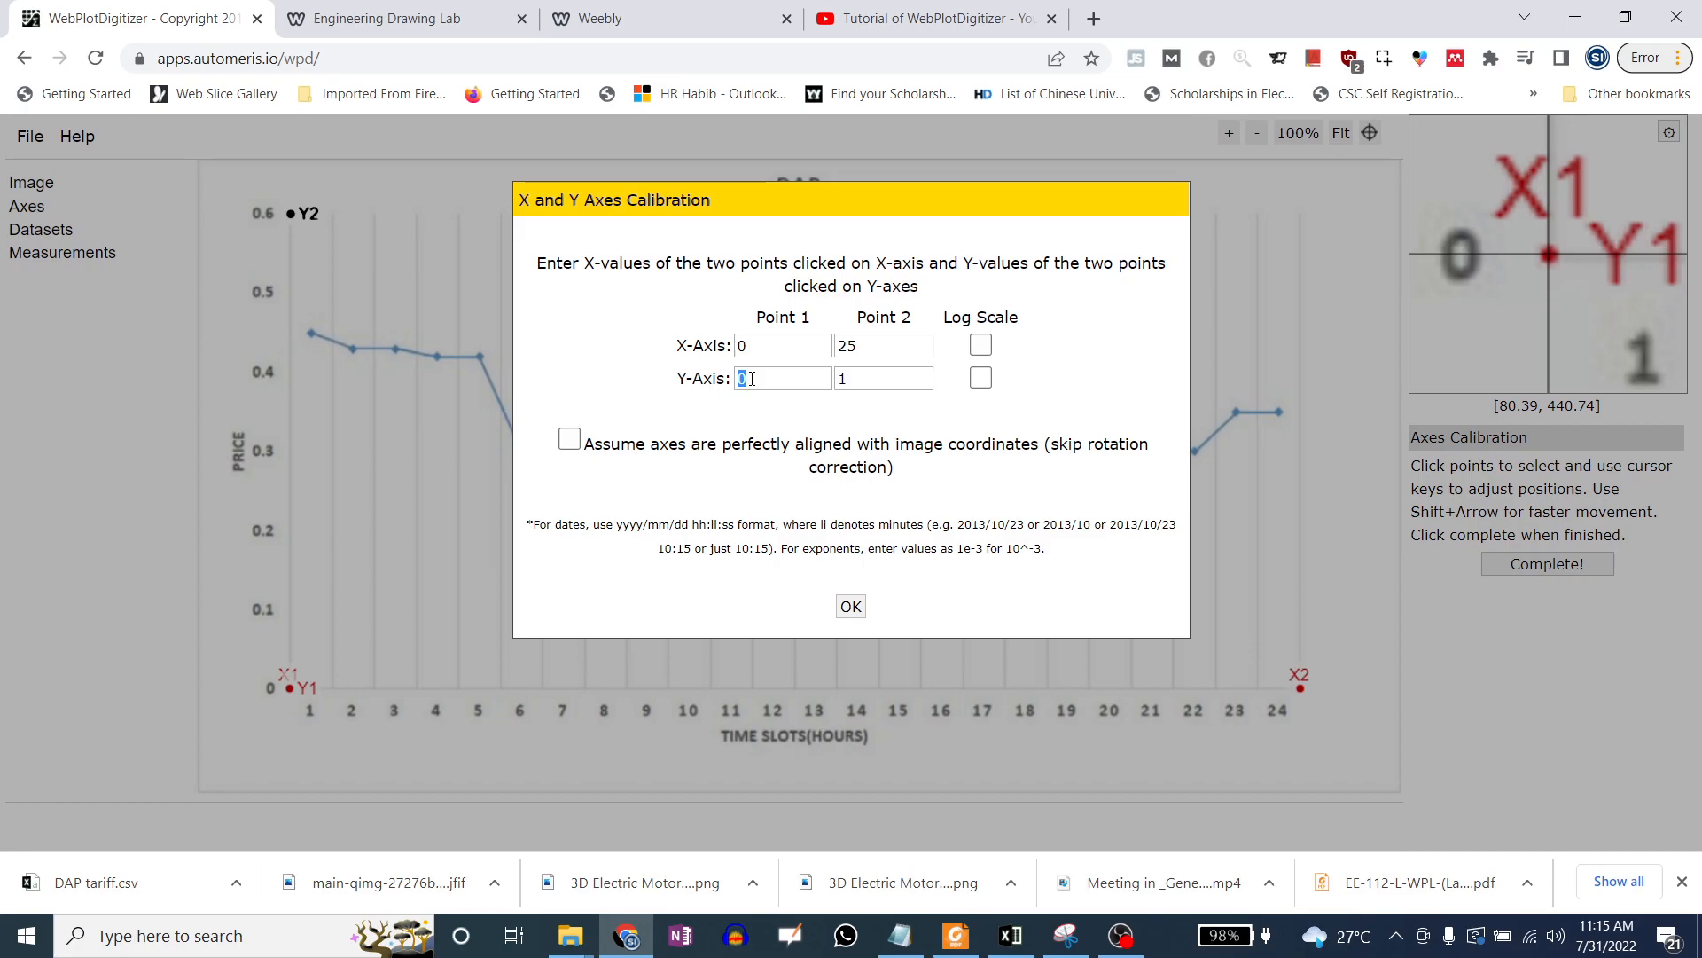
pyautogui.moveTo(870, 376); pyautogui.dragTo(812, 379)
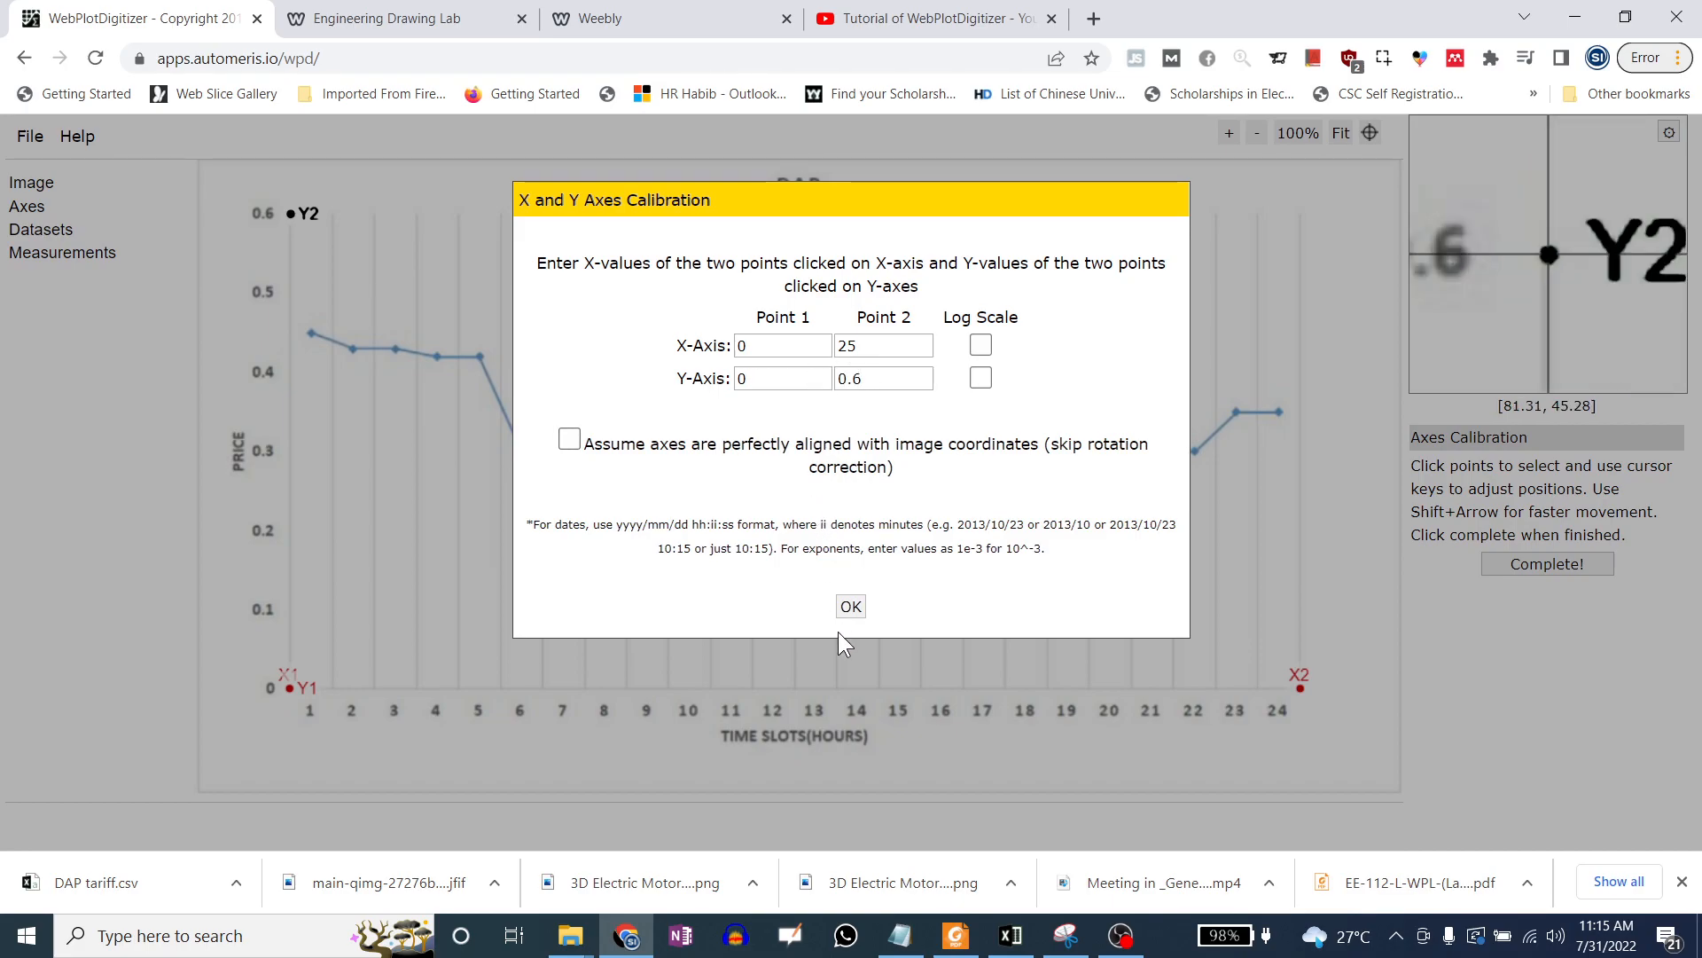
pyautogui.click(852, 610)
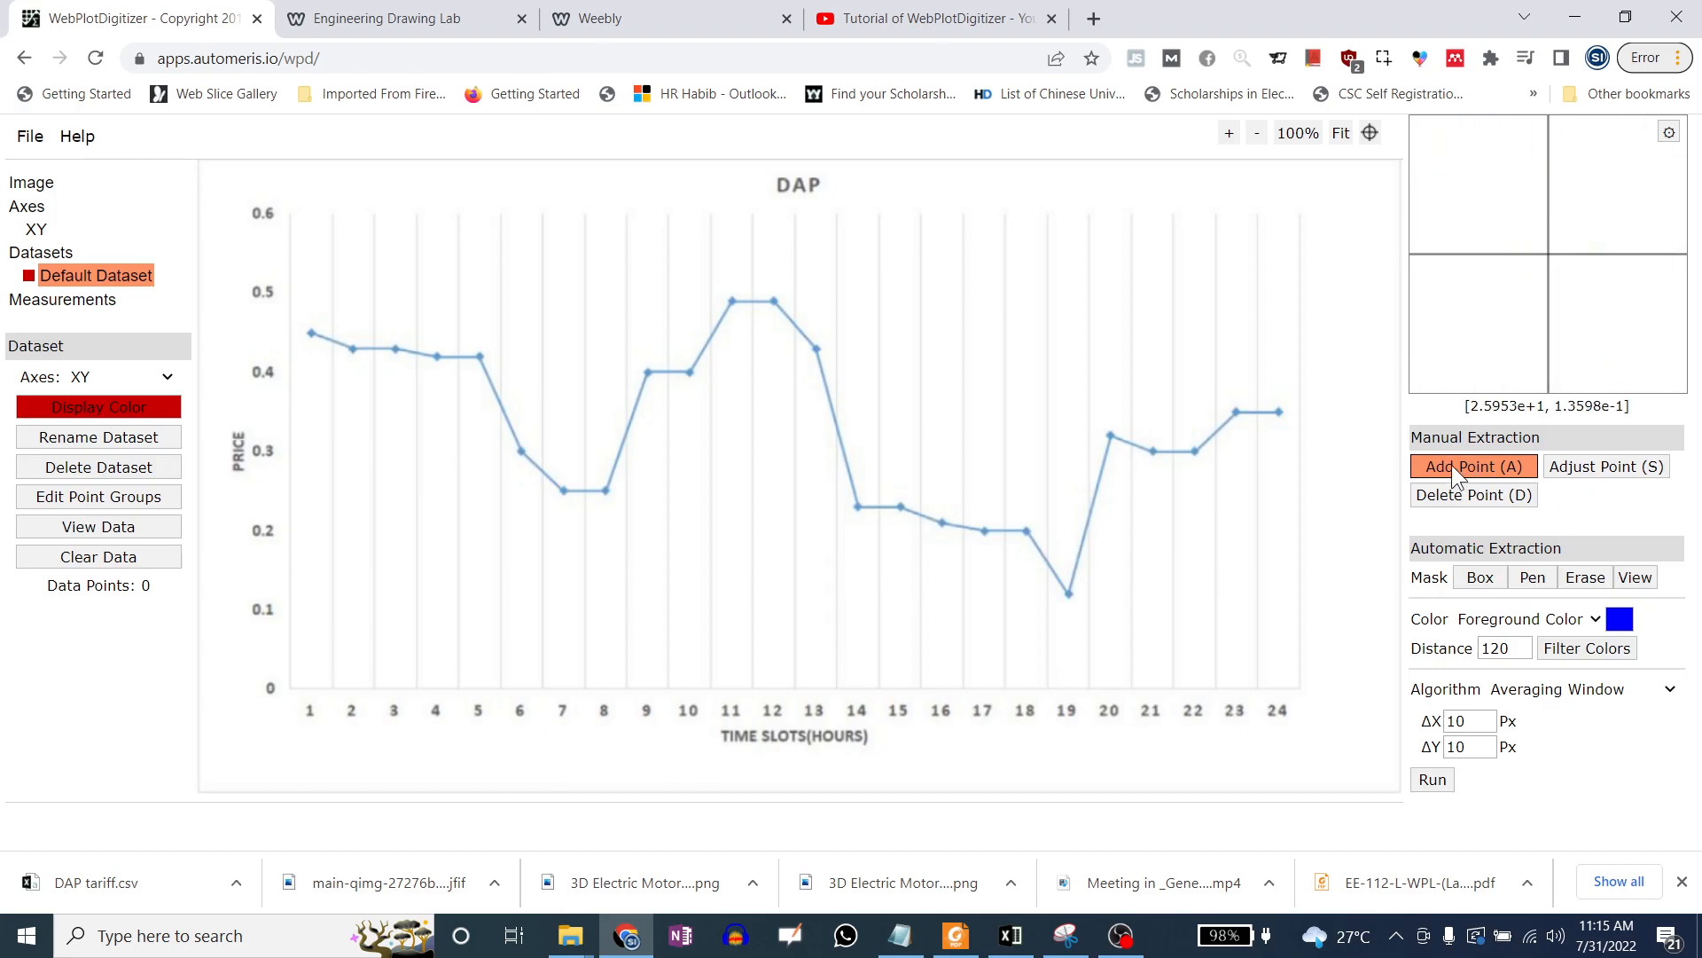
# Add data points on the DAP curve markers for time slots 1 to 8
pyautogui.click(310, 332)
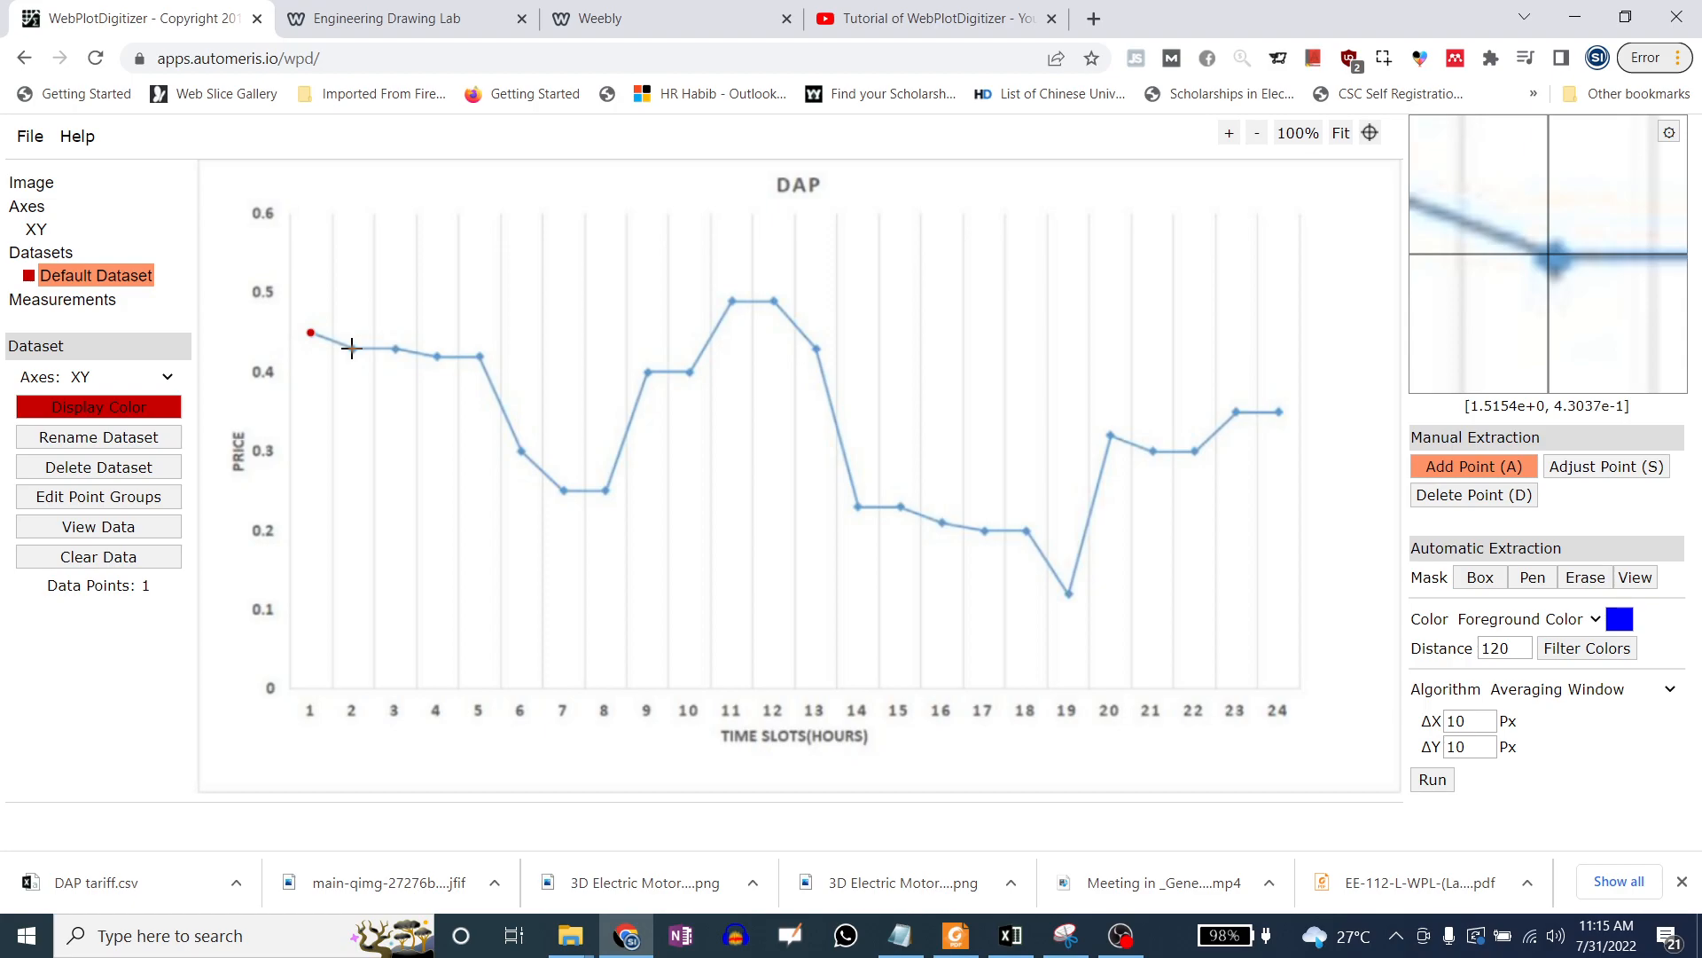
pyautogui.click(352, 347)
pyautogui.click(395, 348)
pyautogui.click(436, 356)
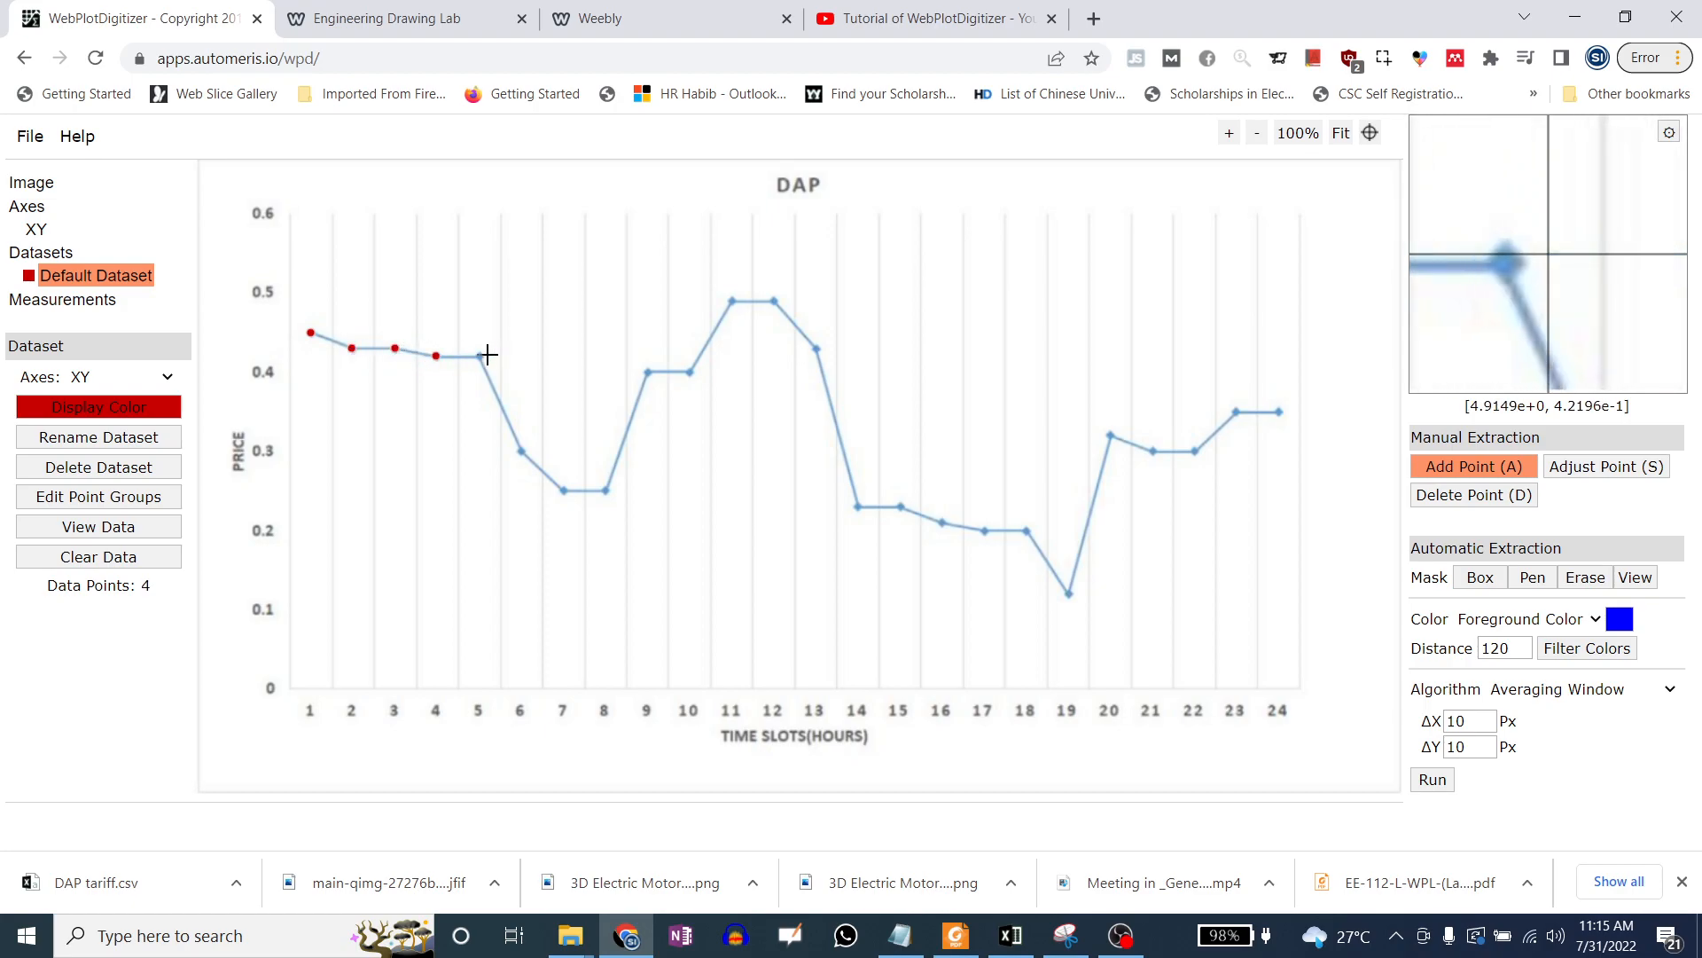
pyautogui.click(479, 355)
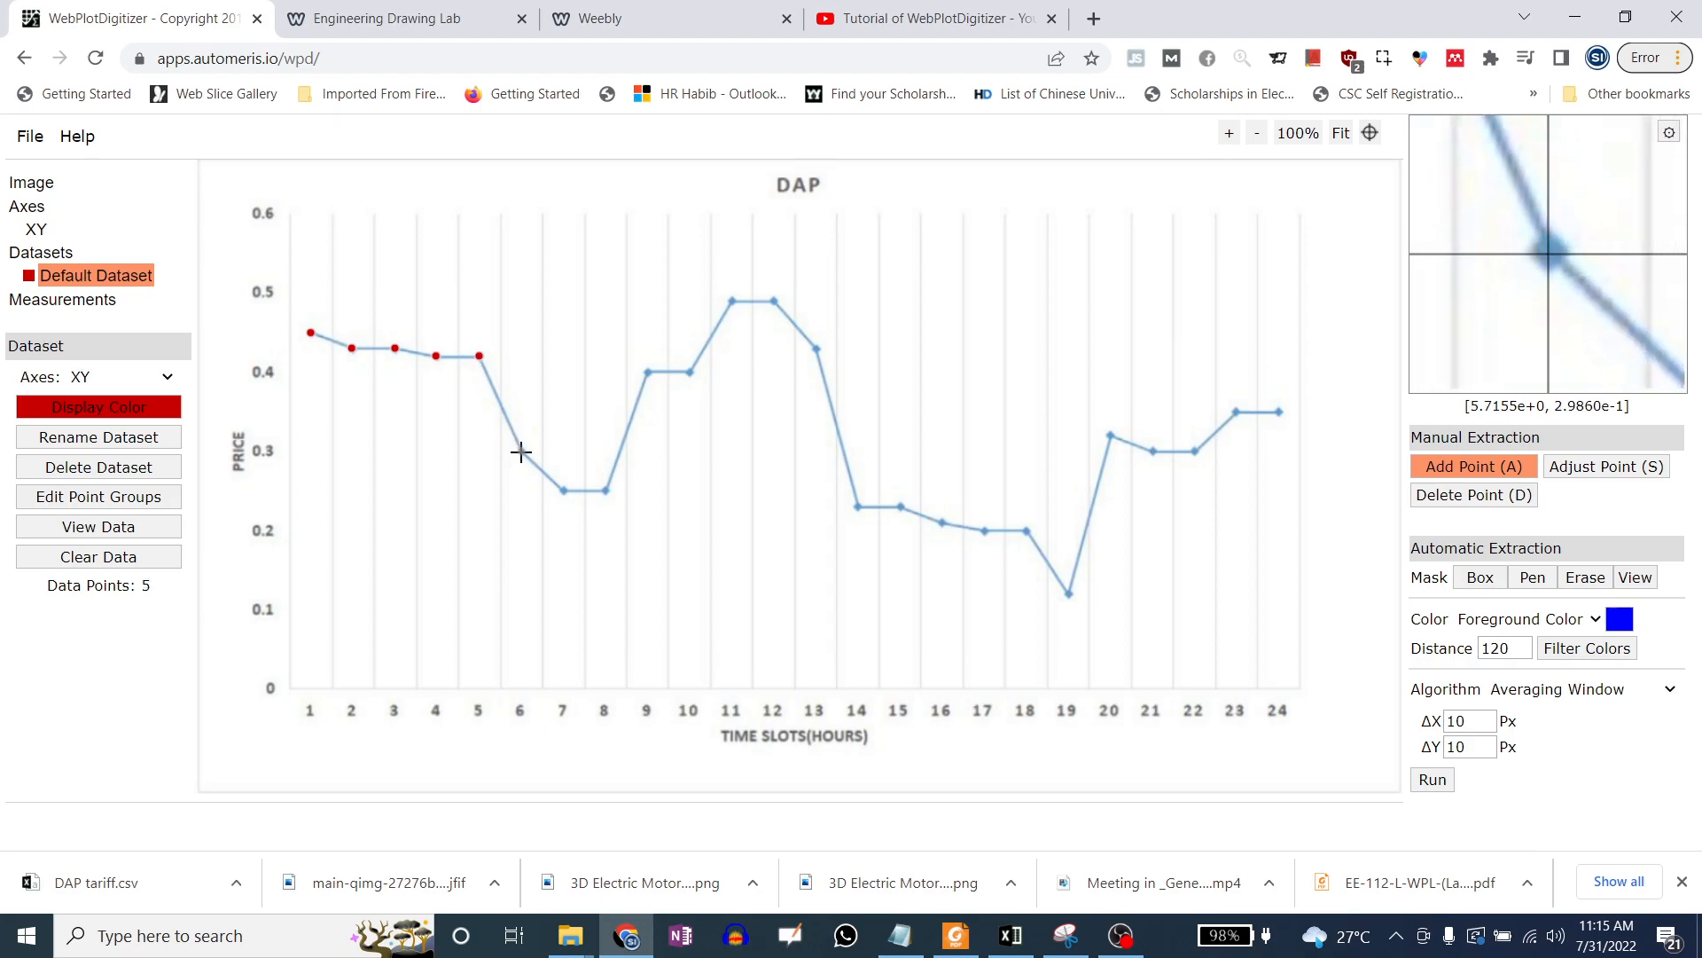
pyautogui.click(522, 449)
pyautogui.click(563, 489)
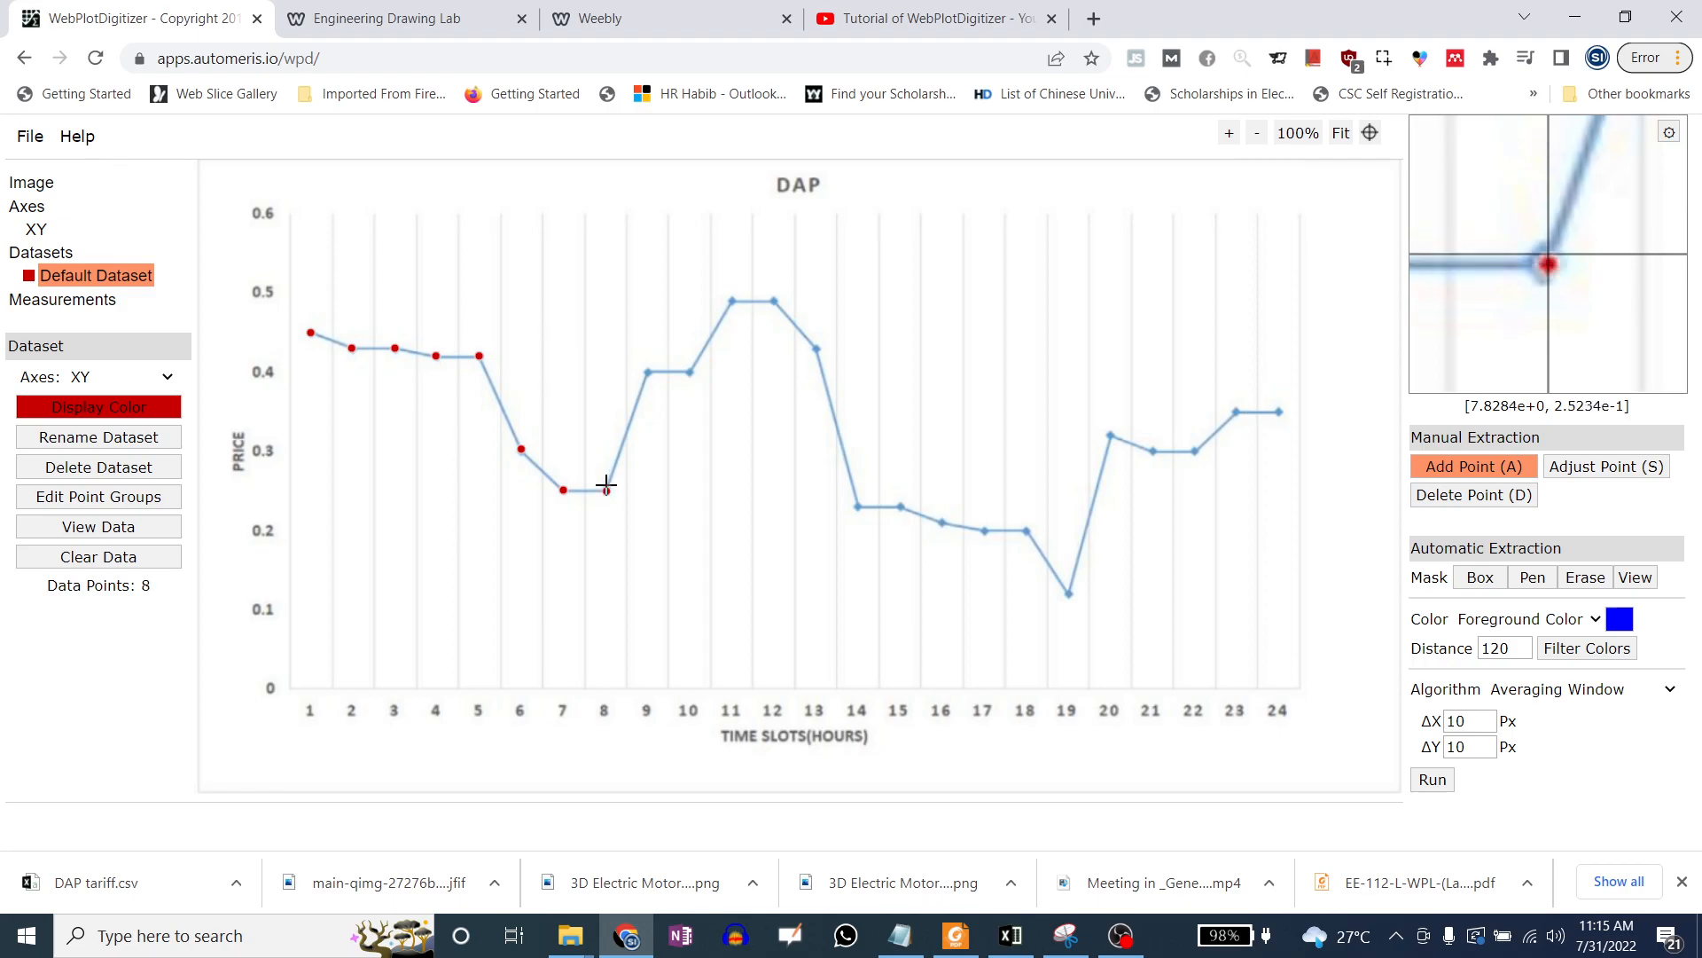
# Add data points on the DAP curve markers for time slots 9 to 14
pyautogui.click(648, 373)
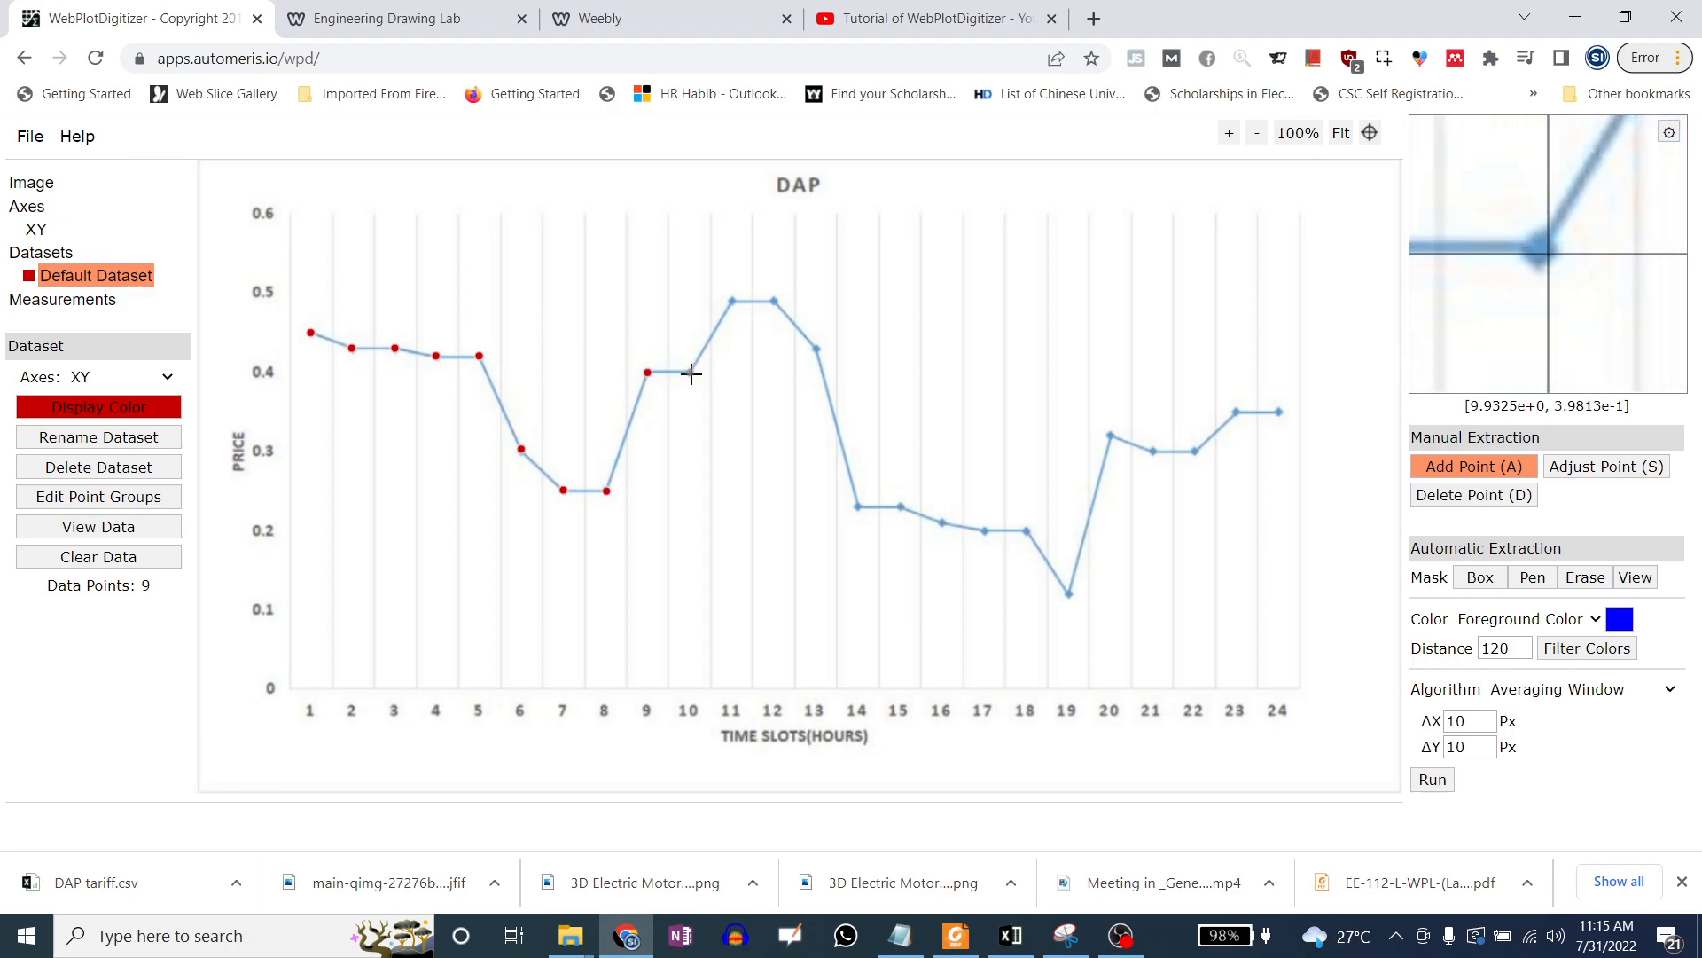
pyautogui.click(690, 373)
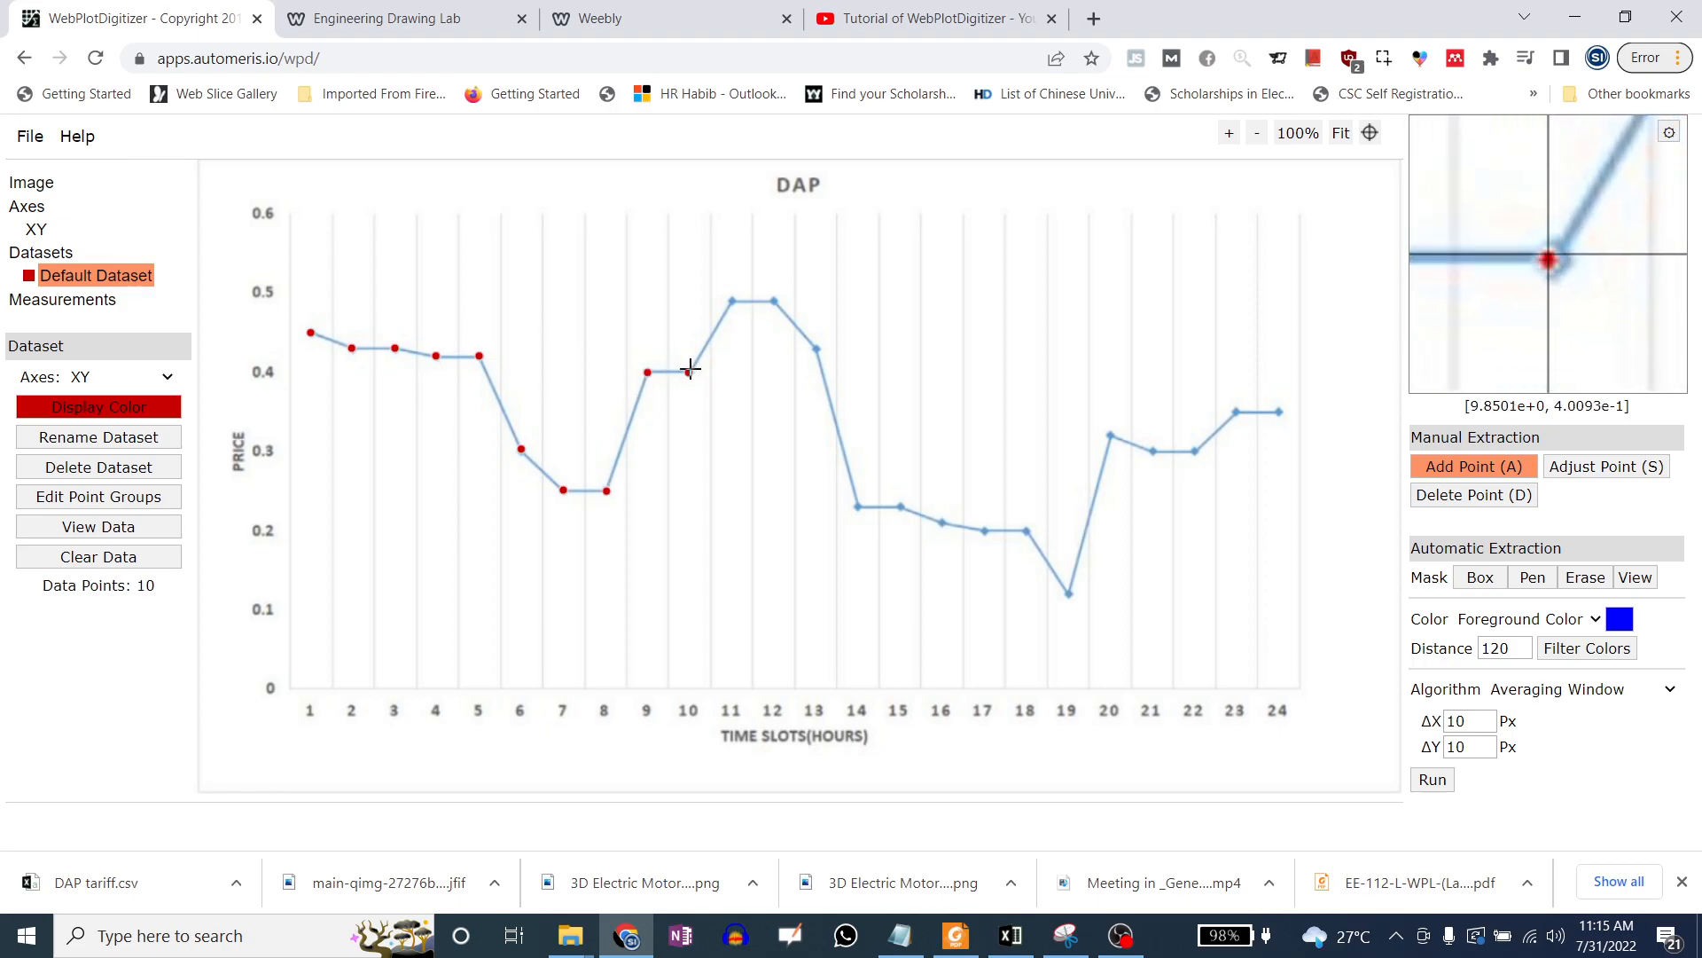
pyautogui.click(730, 301)
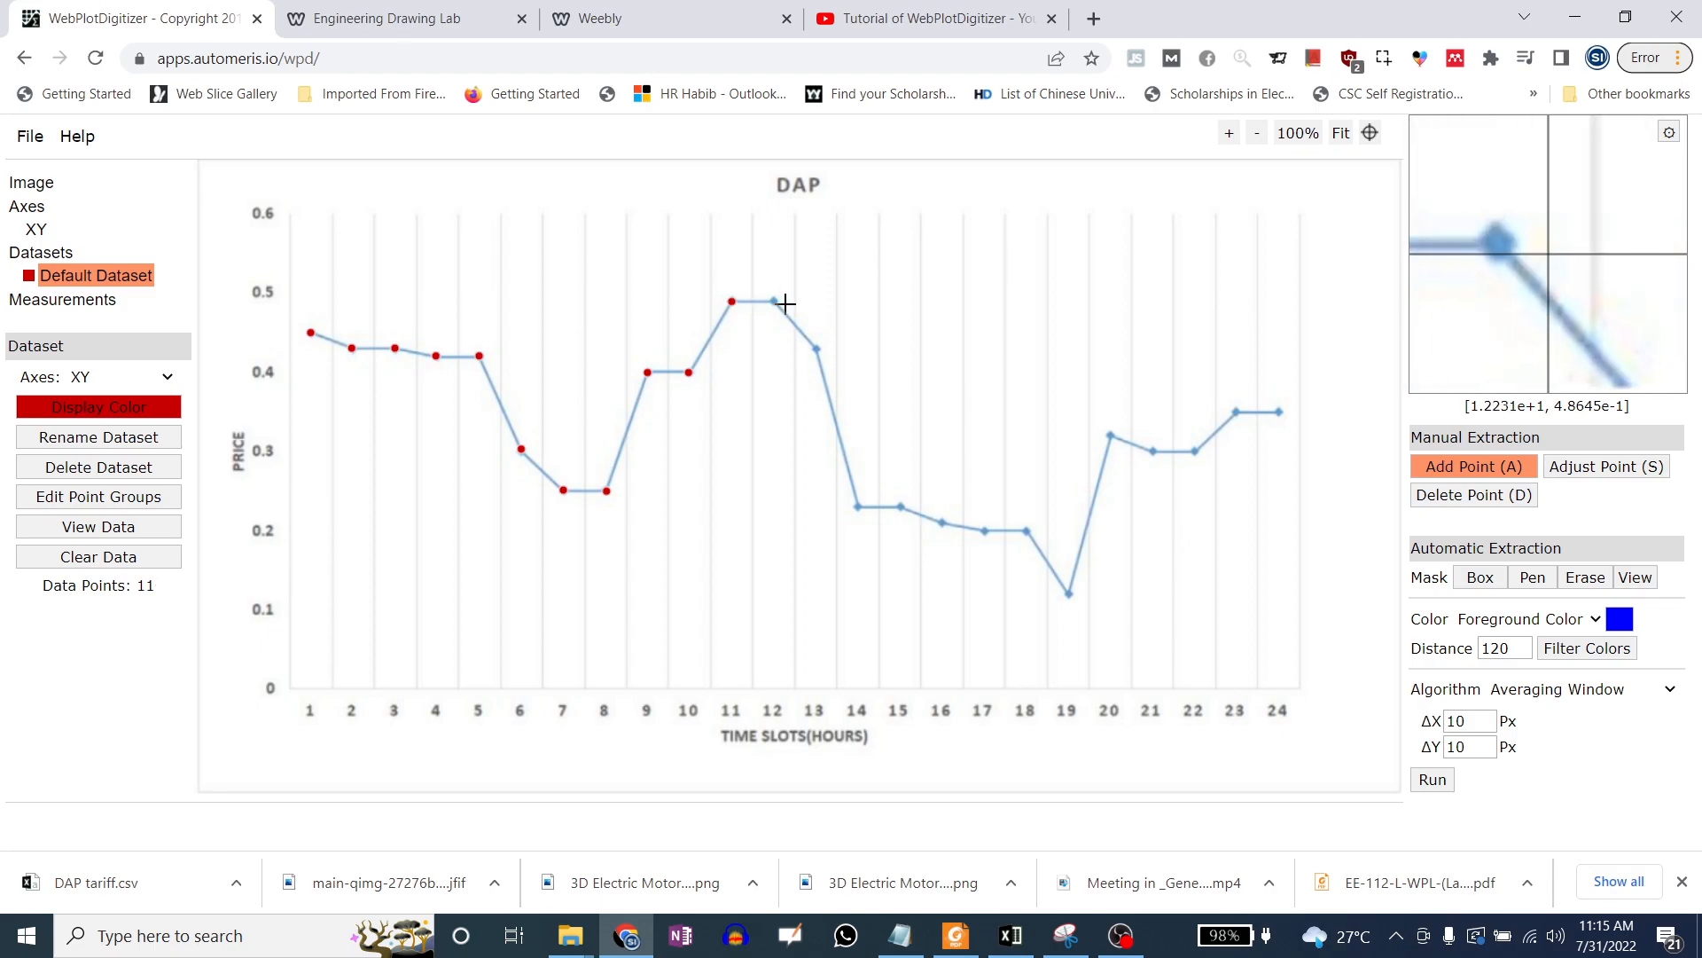
pyautogui.click(774, 302)
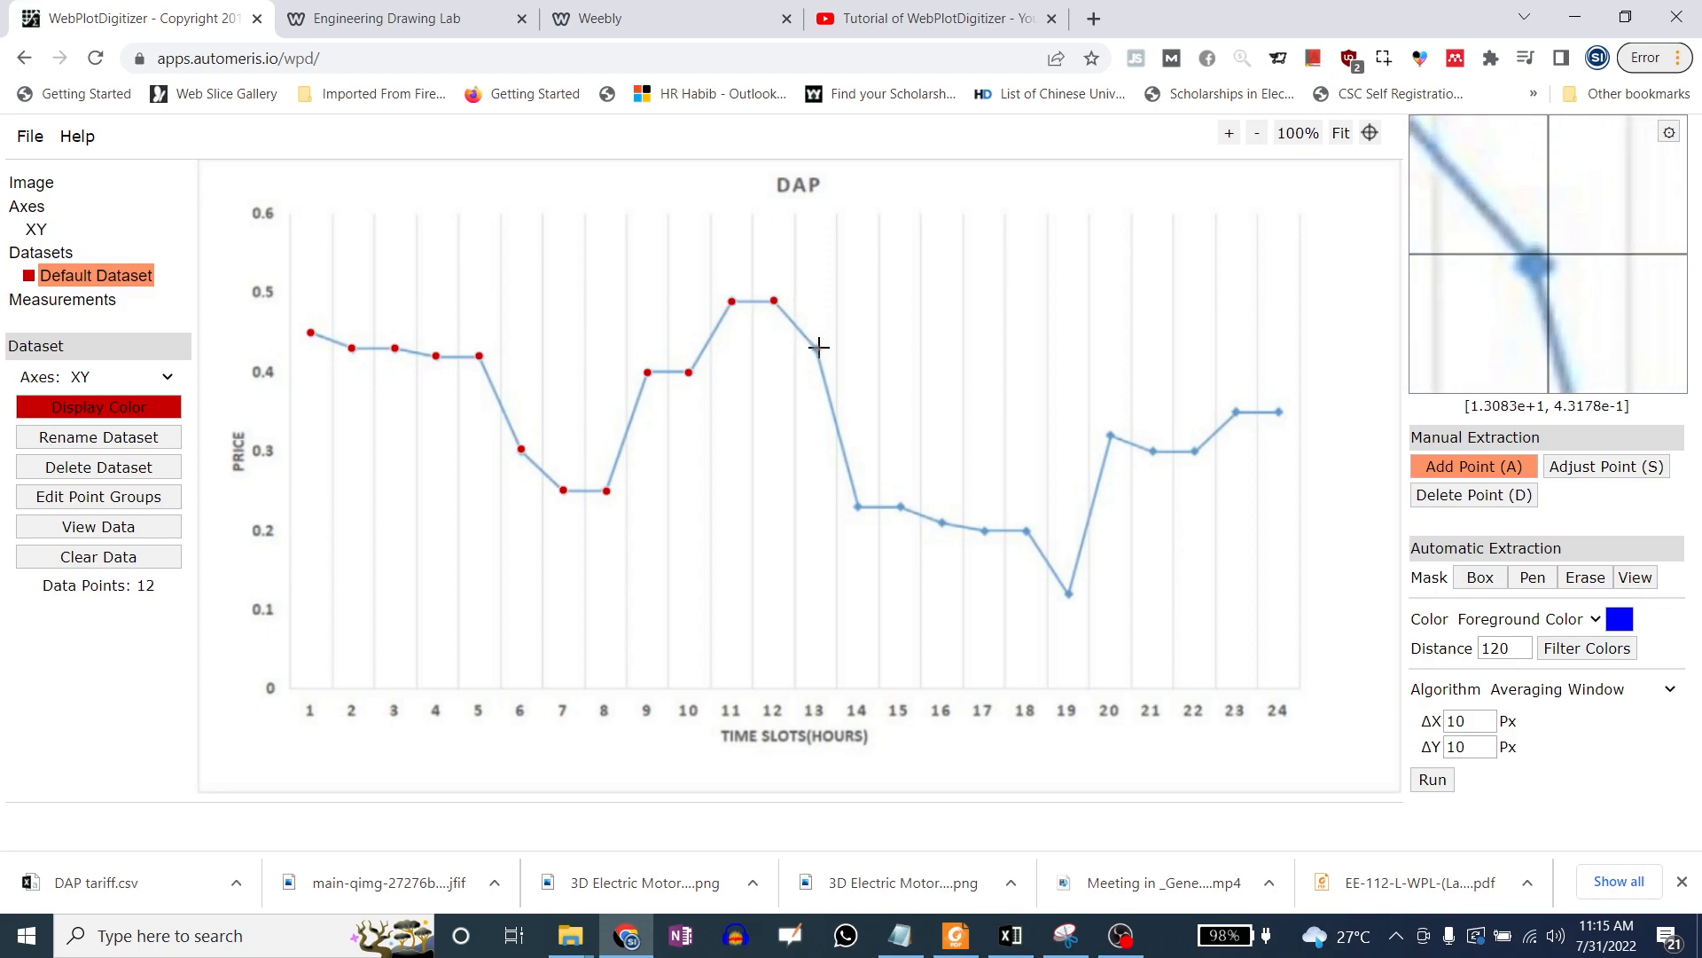
pyautogui.click(814, 349)
pyautogui.click(857, 506)
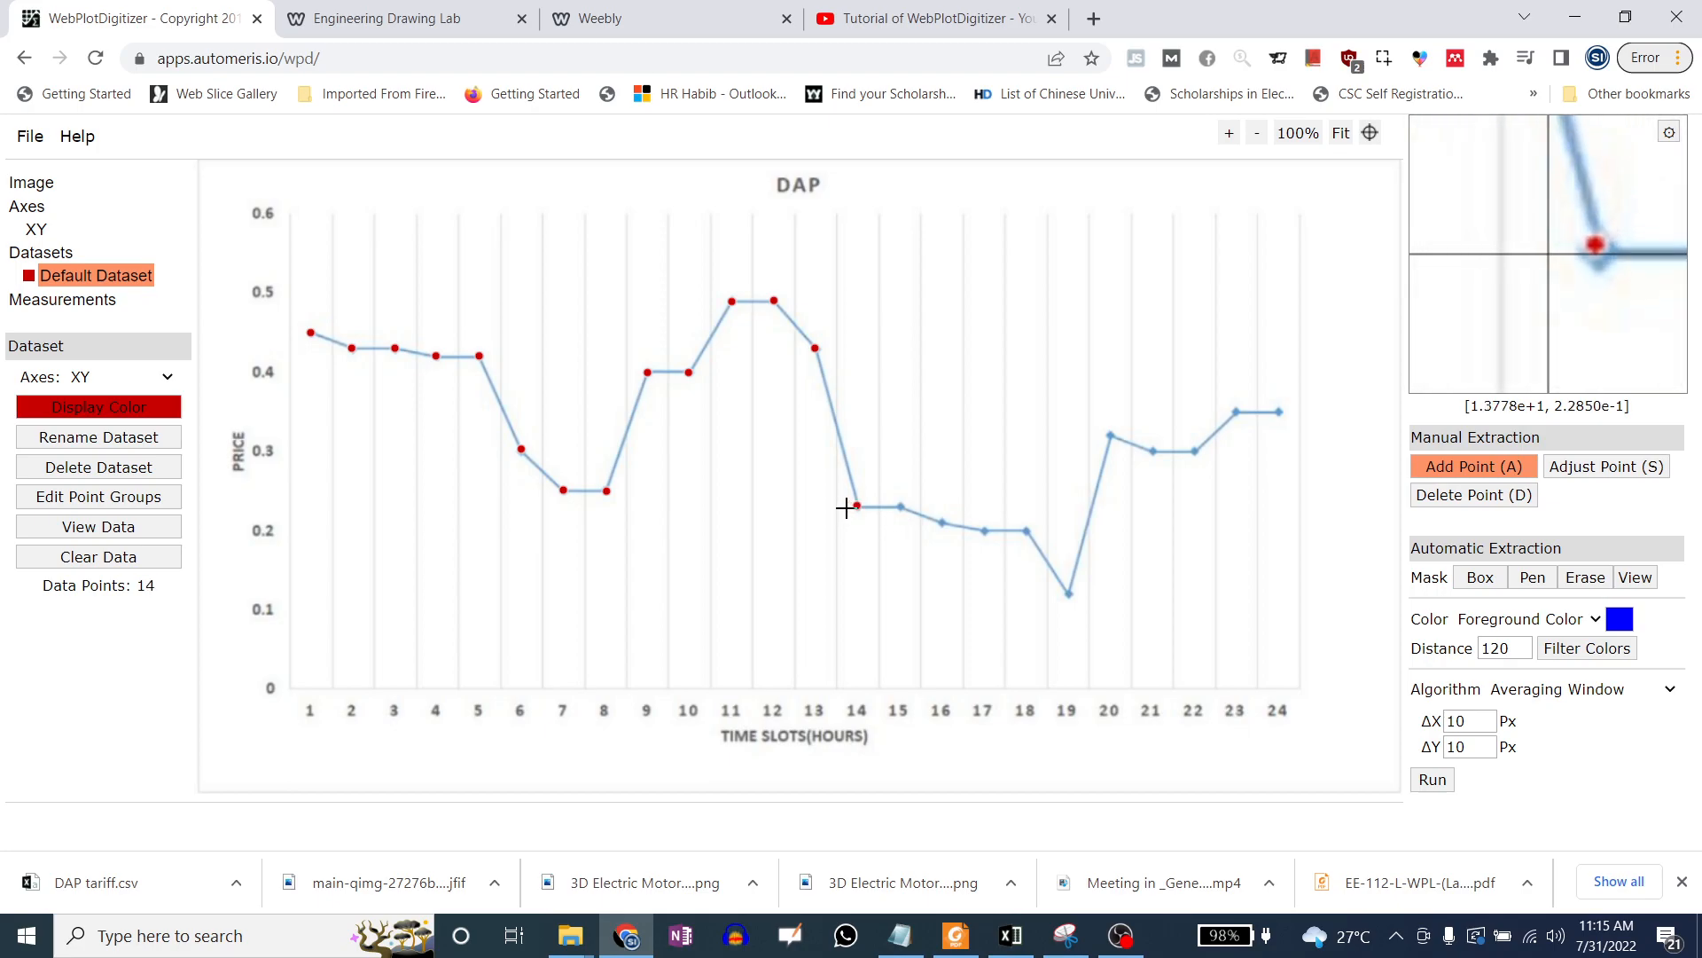
# Delete the data point at time slot 14 and place a new one on the same curve marker
pyautogui.click(1472, 495)
pyautogui.click(855, 528)
pyautogui.click(1459, 465)
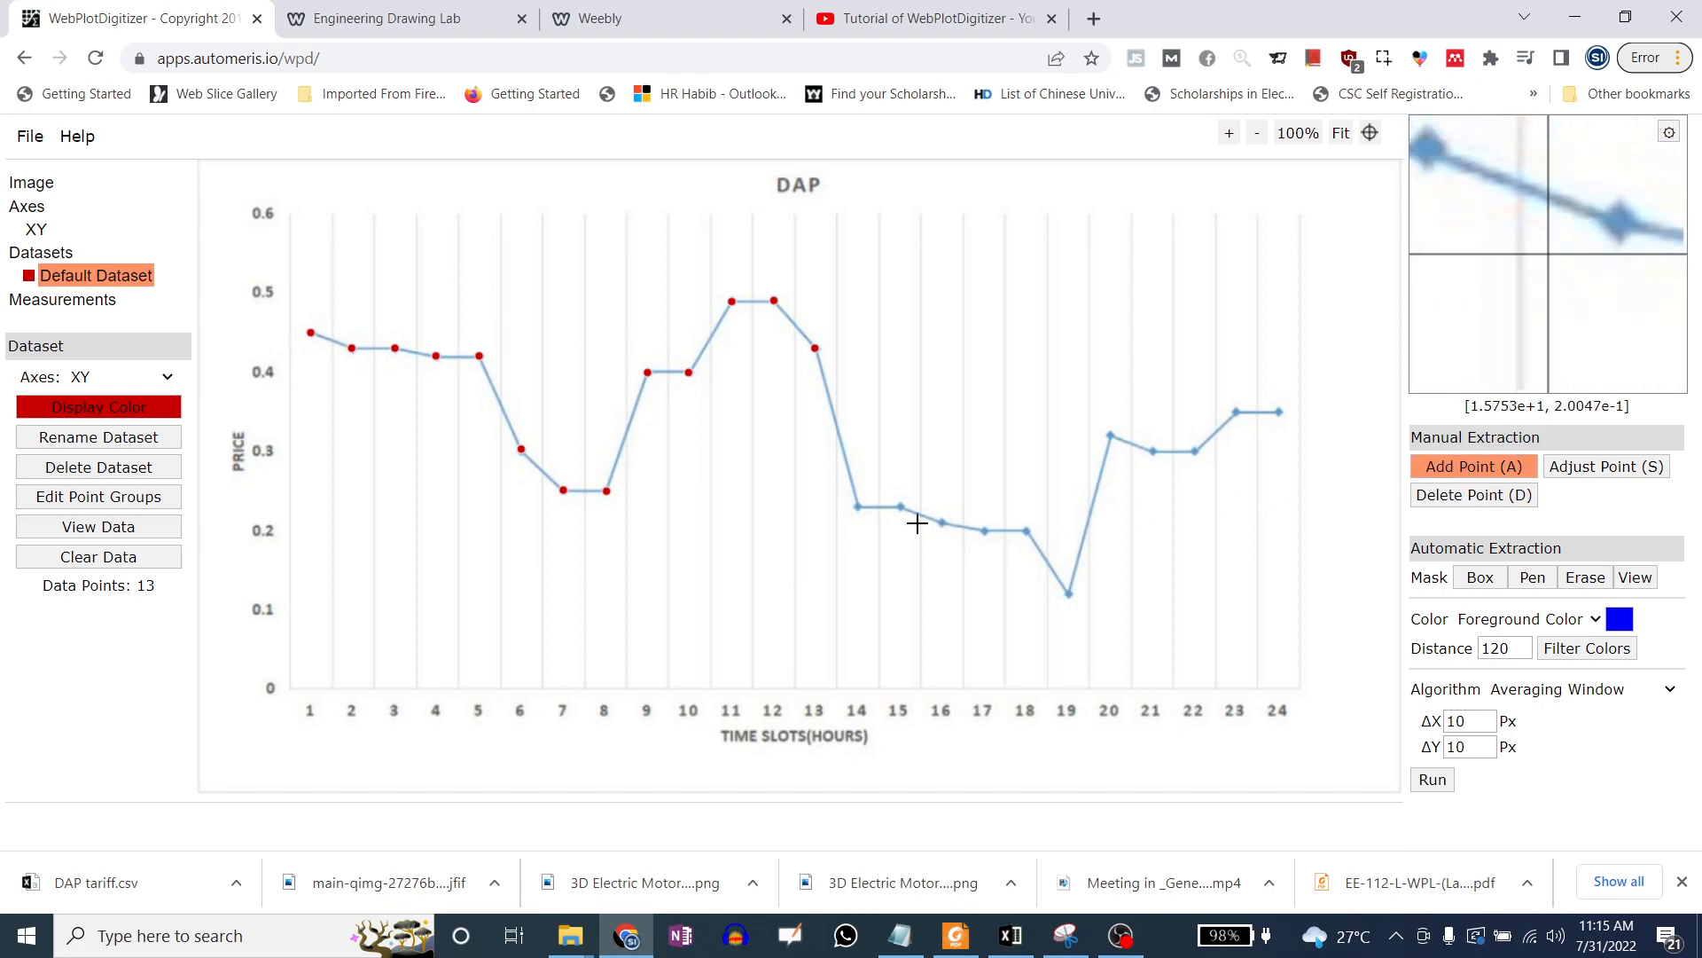
pyautogui.click(857, 508)
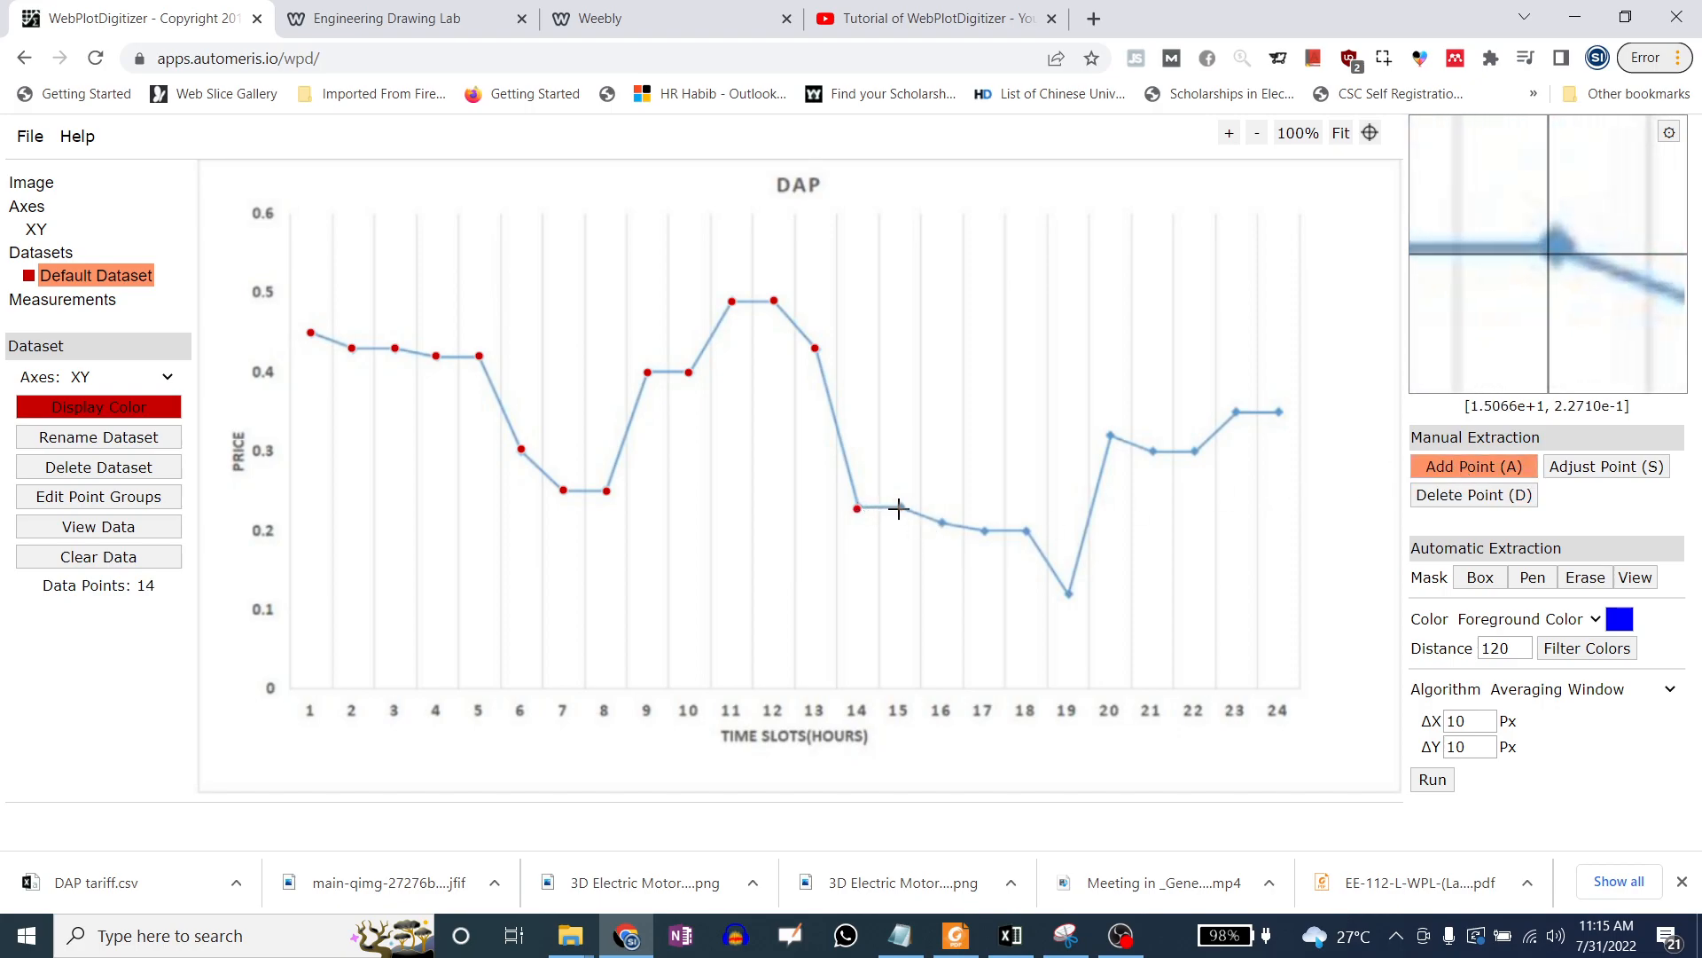
# Add data points on the curve markers for time slots 15, 16 and 17
pyautogui.click(902, 506)
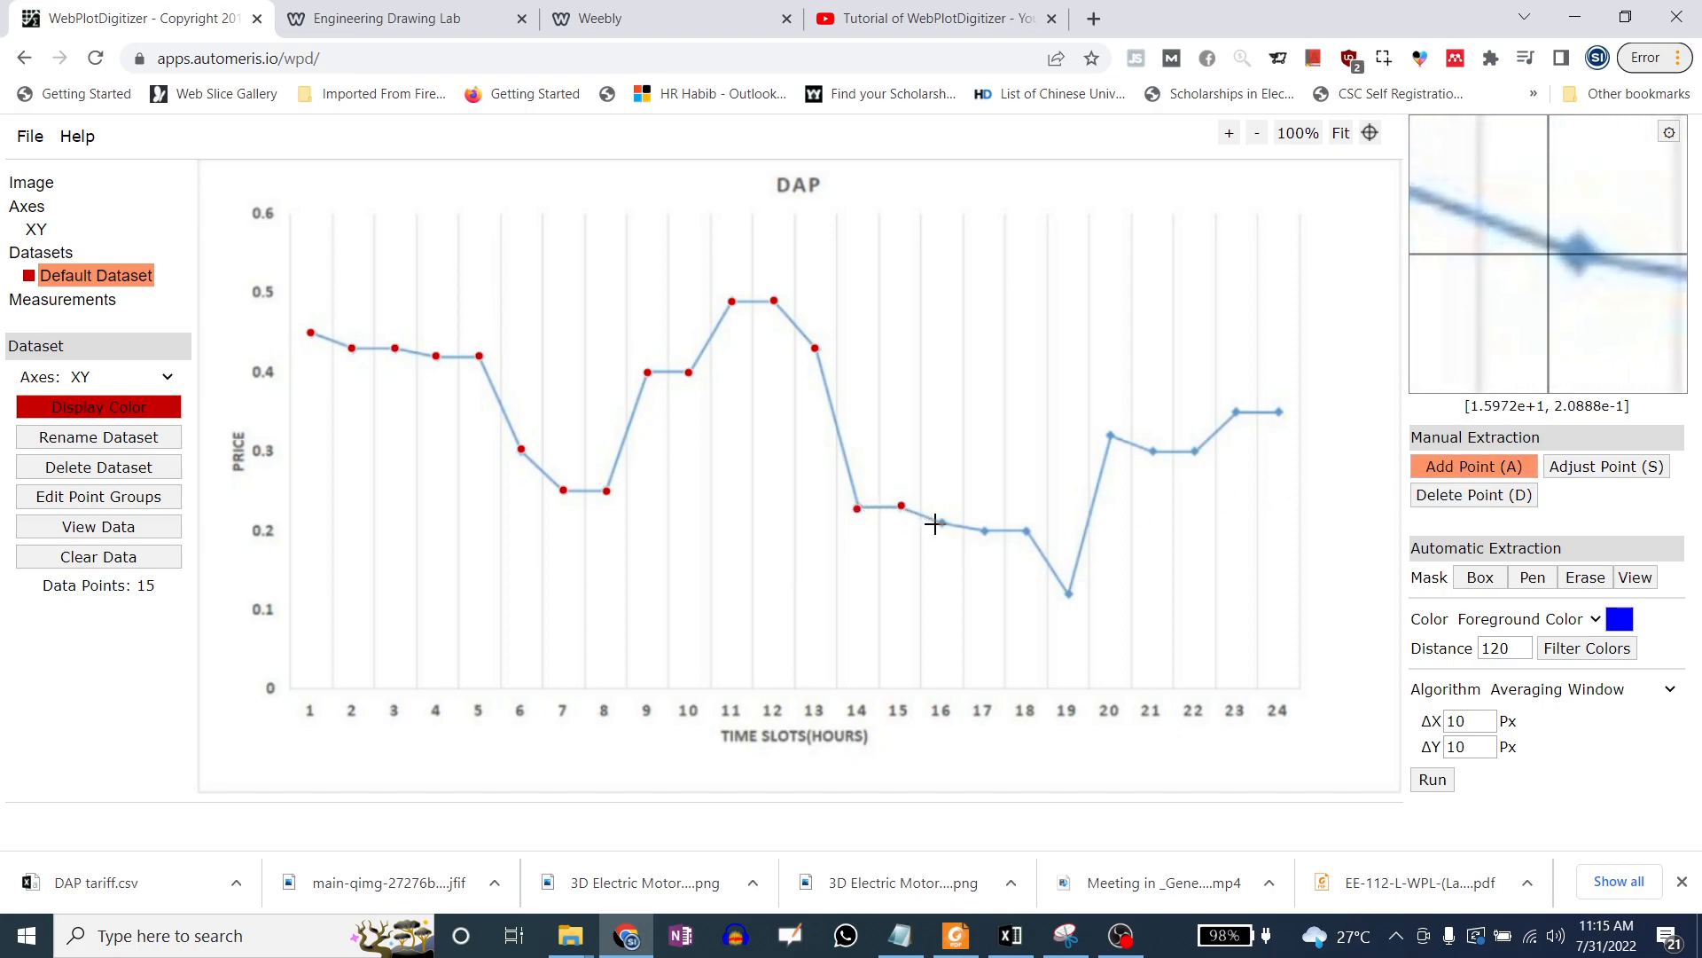
pyautogui.click(944, 522)
pyautogui.click(985, 529)
# Replace the data points at time slots 16 and 17 with newly placed ones, and add the point for slot 18
pyautogui.click(1454, 496)
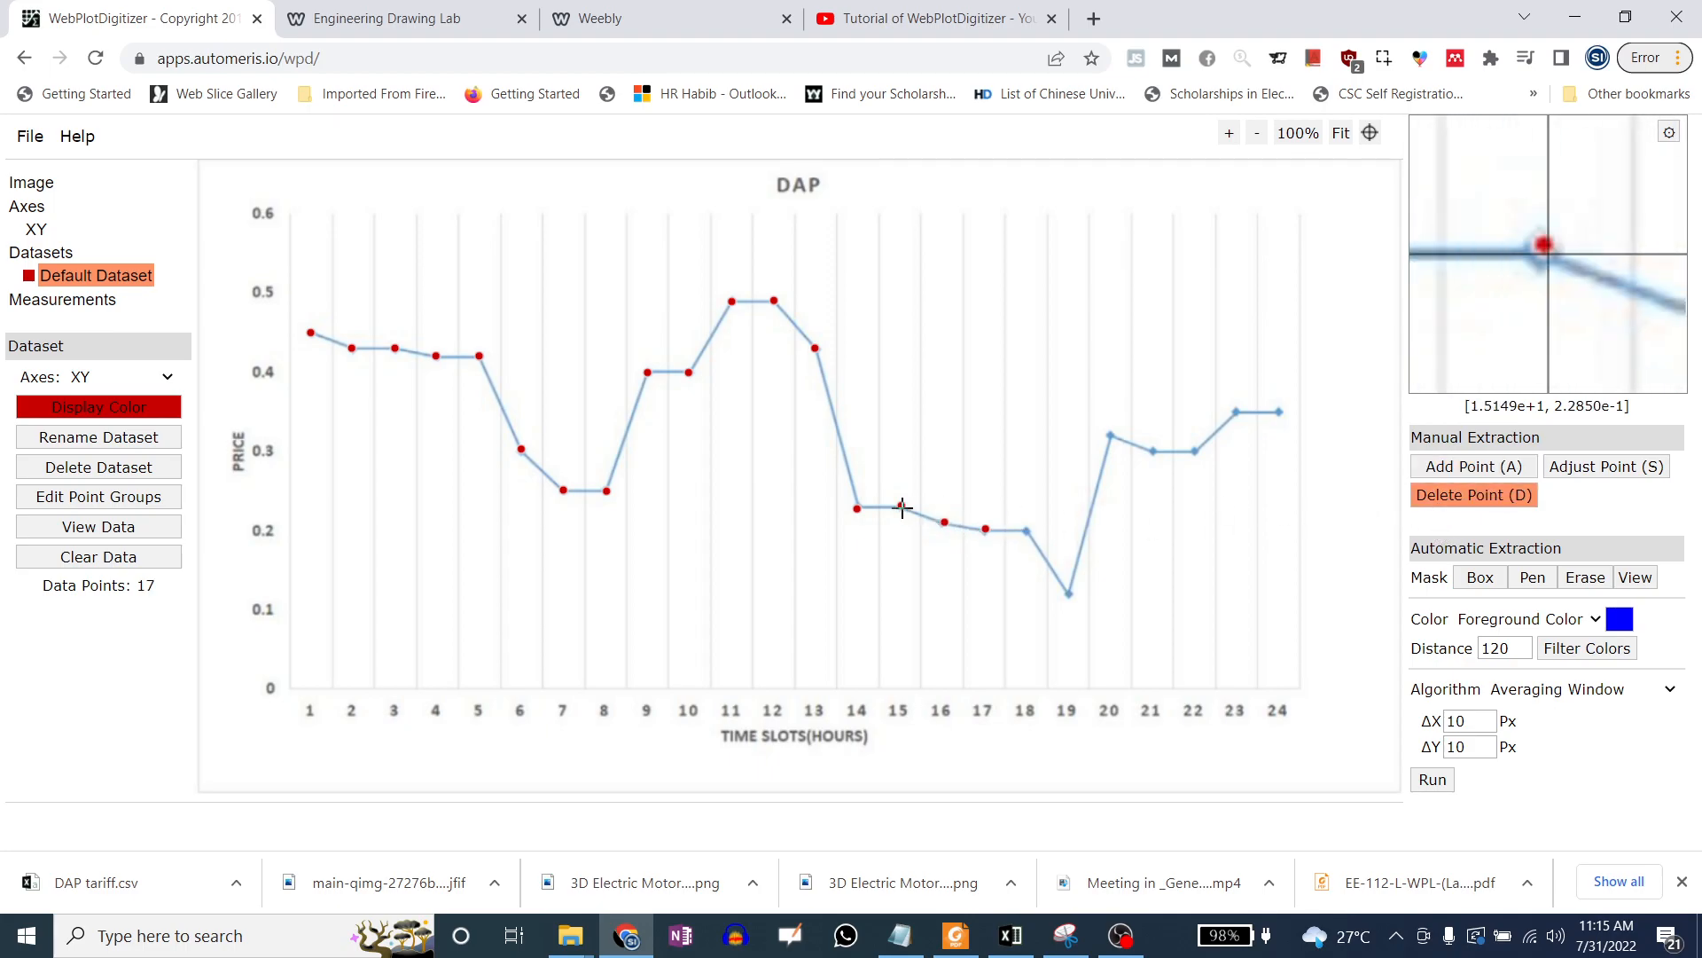
pyautogui.click(985, 529)
pyautogui.click(945, 522)
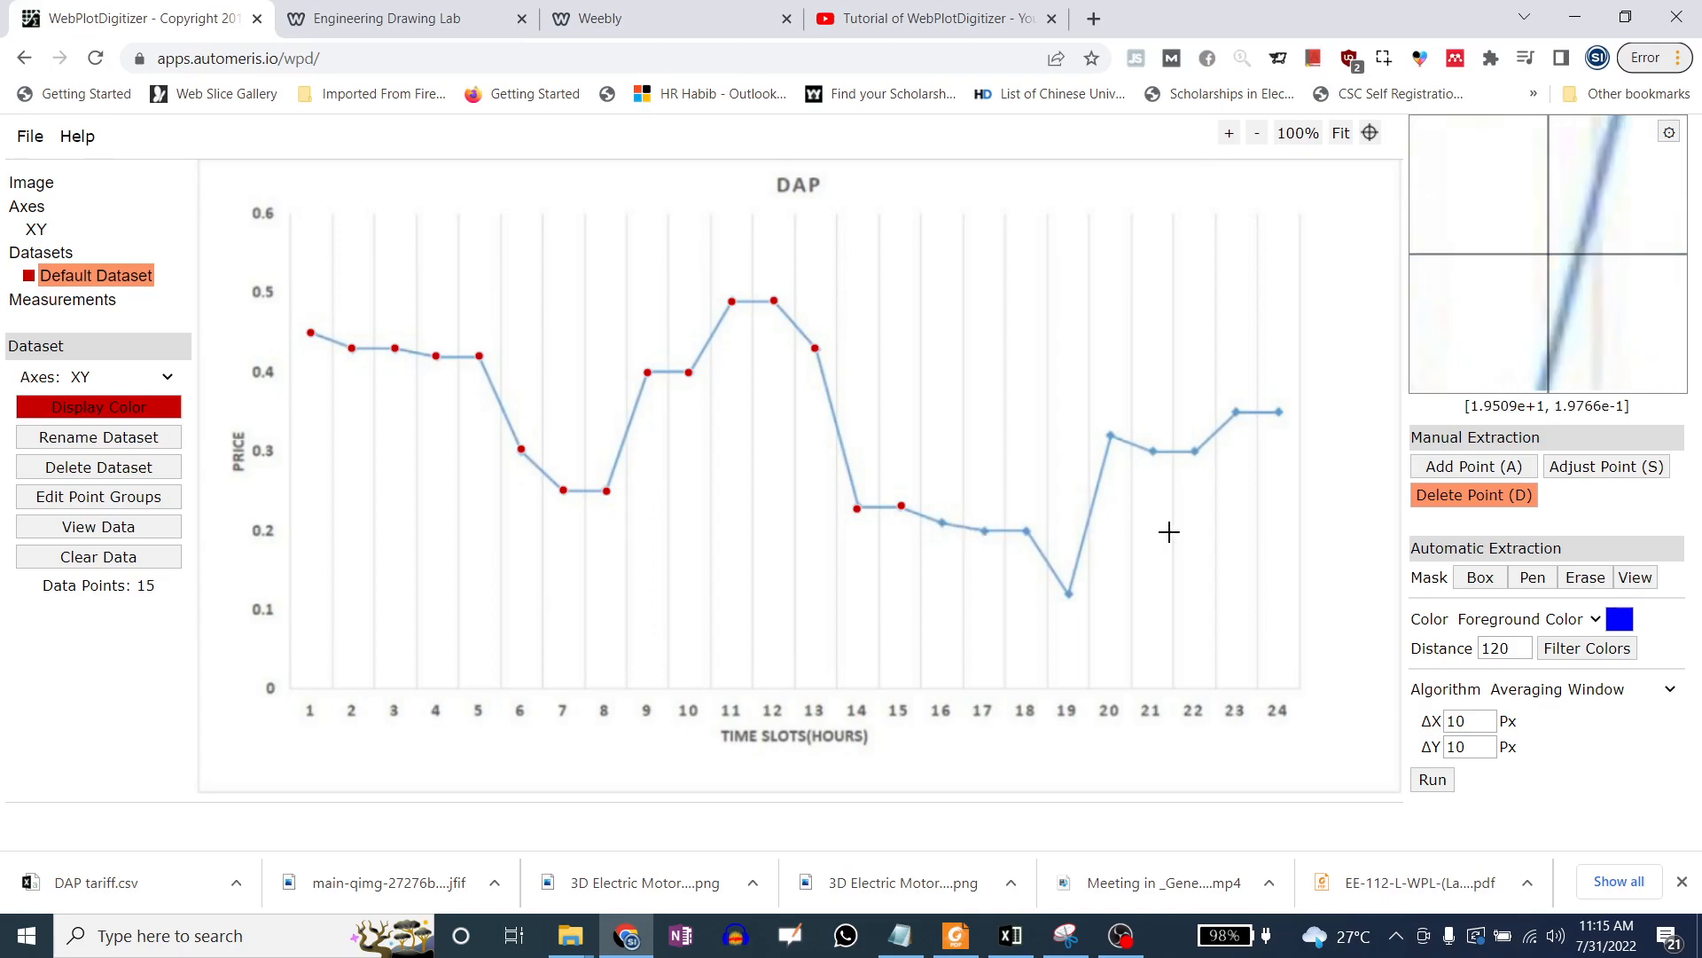
pyautogui.click(1472, 468)
pyautogui.click(942, 523)
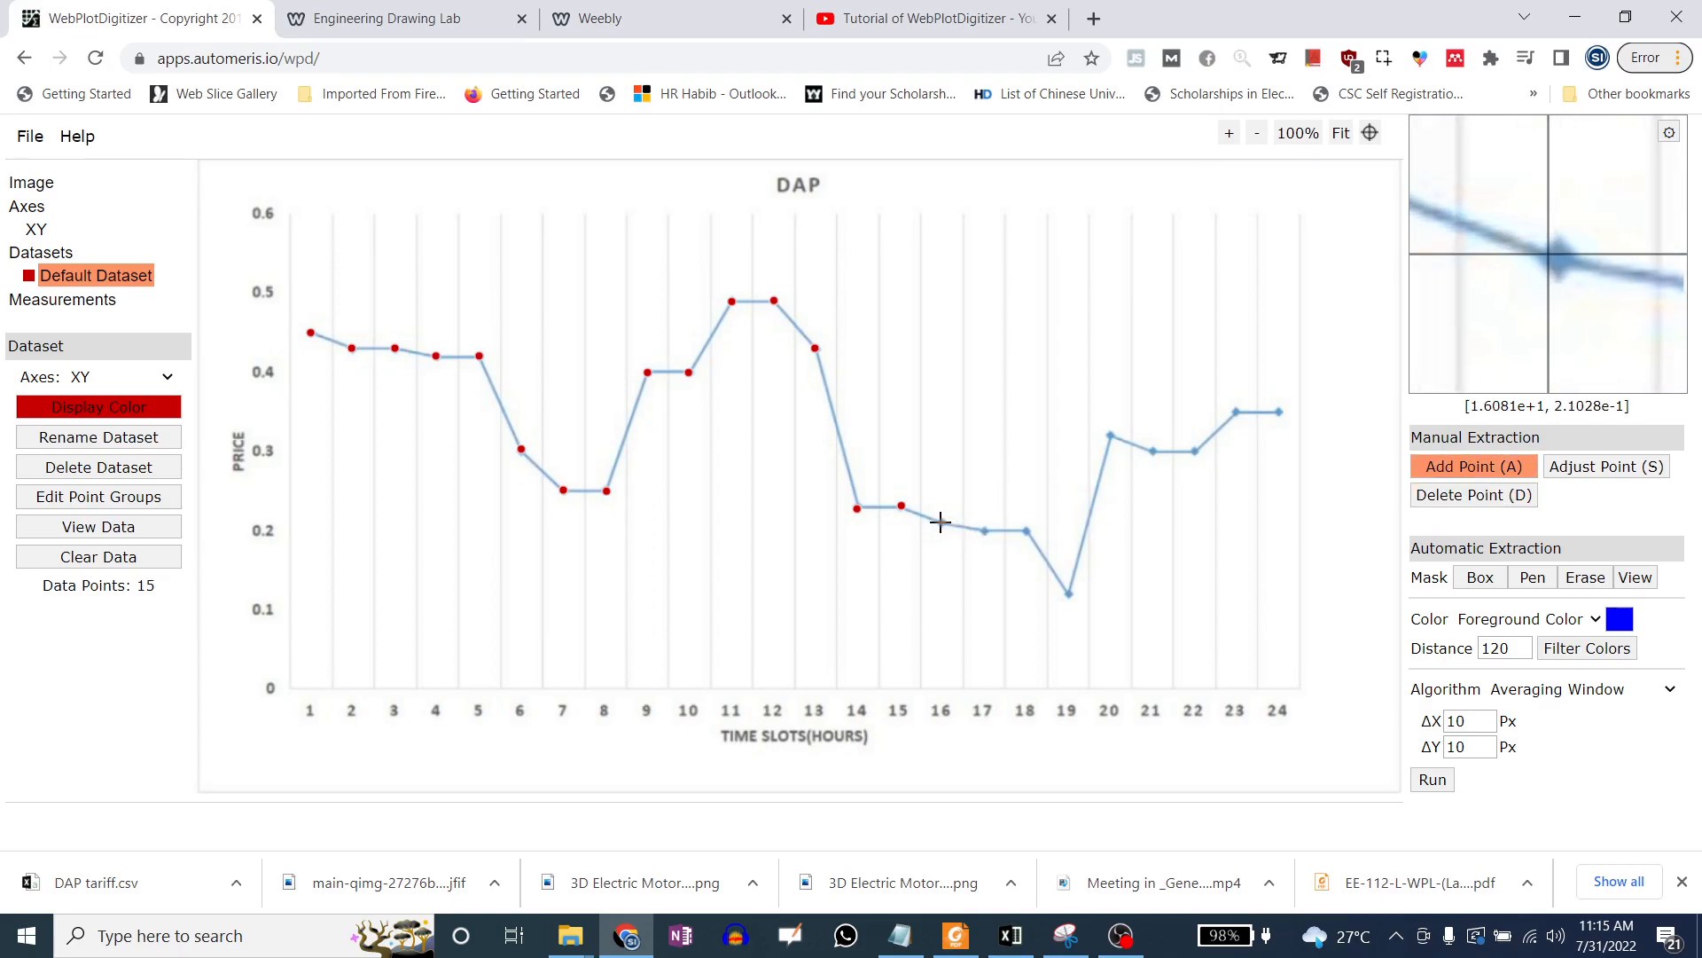
pyautogui.click(984, 529)
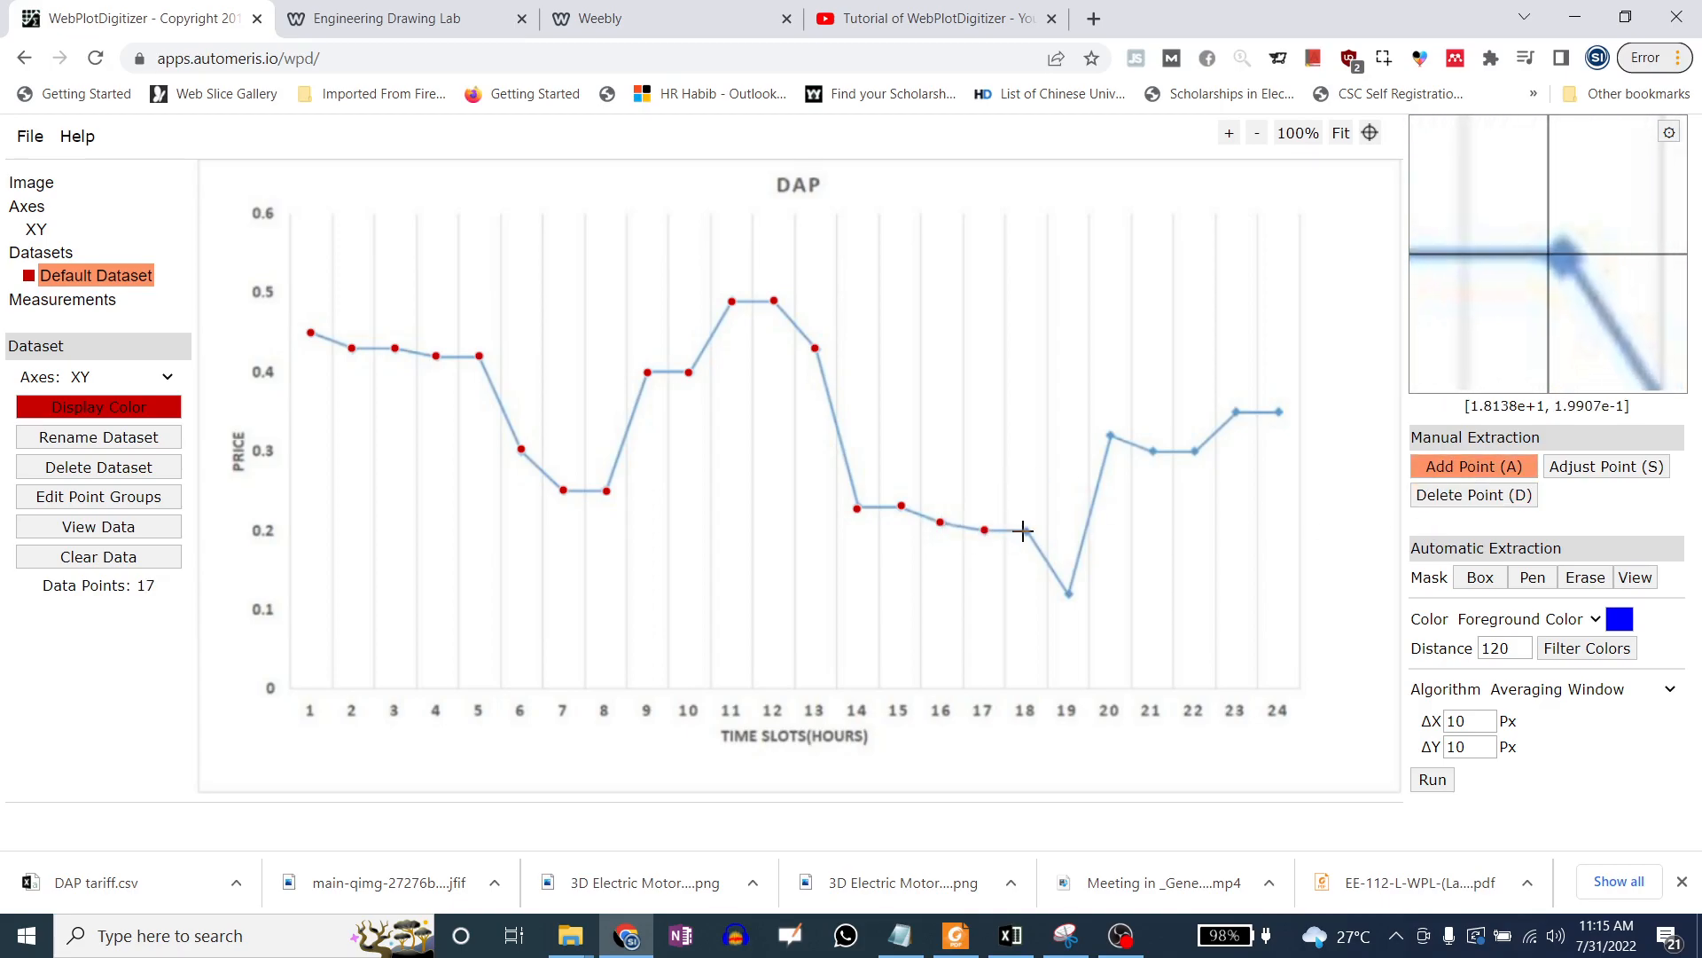
pyautogui.click(1025, 528)
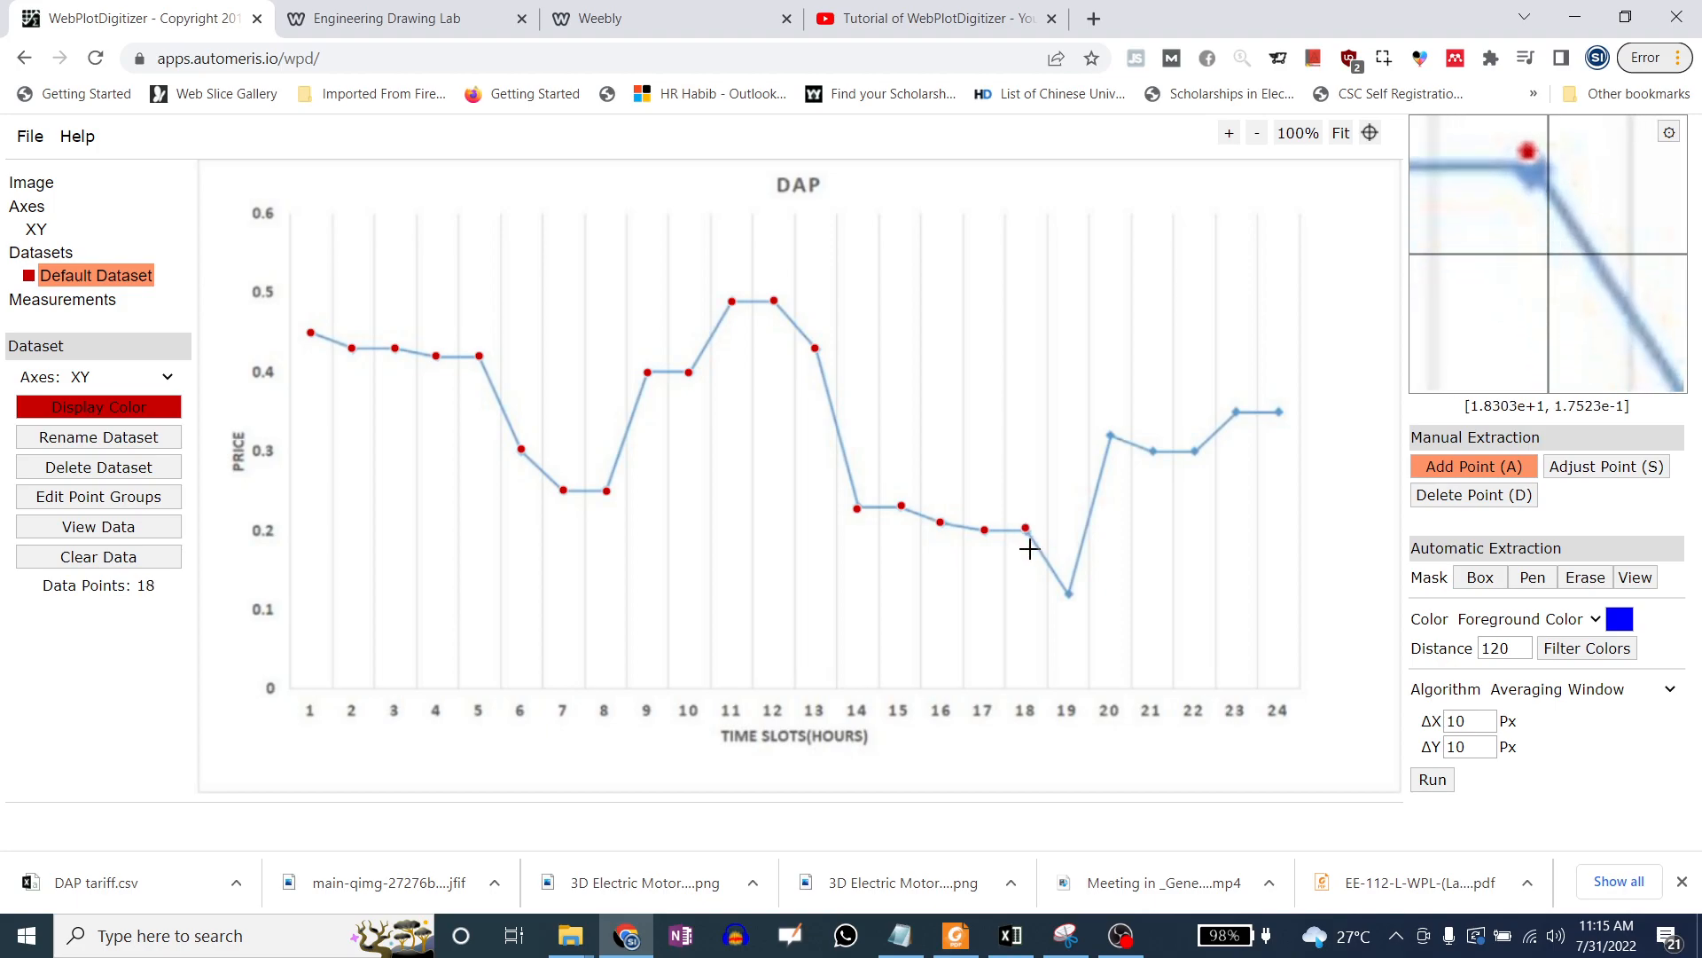
# Delete the data point at time slot 18 and place a new one, repeating once to refine its position on the curve marker
pyautogui.click(1423, 495)
pyautogui.click(1026, 529)
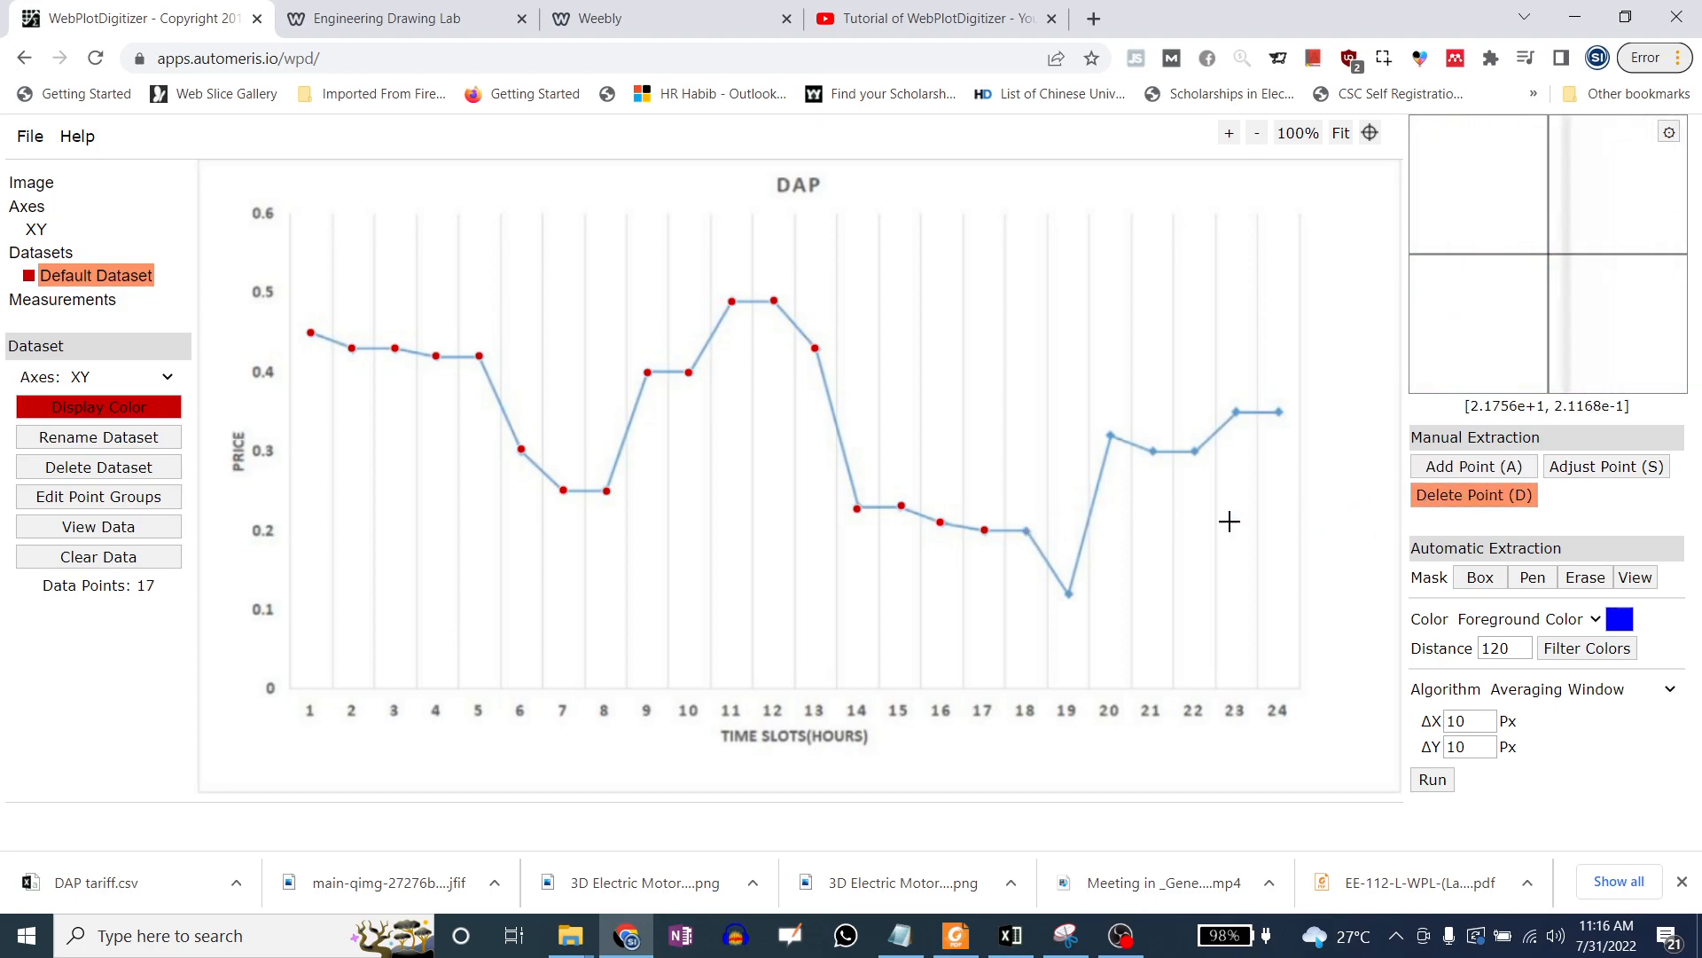
pyautogui.click(1438, 468)
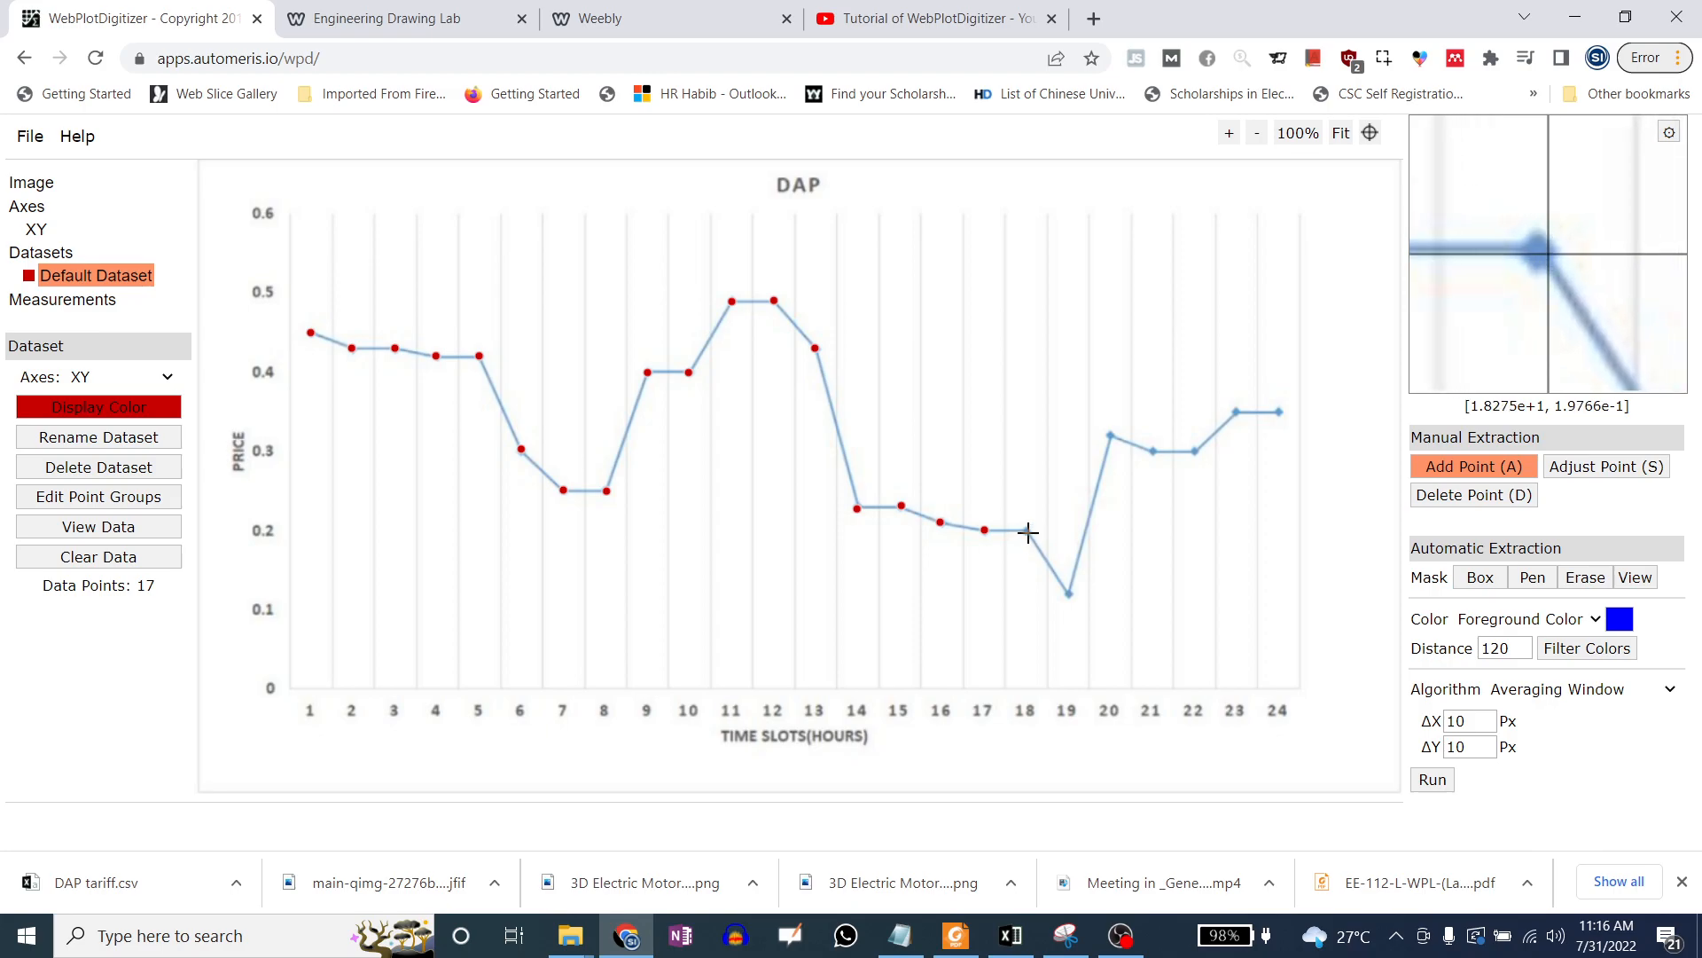
pyautogui.click(1028, 531)
pyautogui.click(1431, 493)
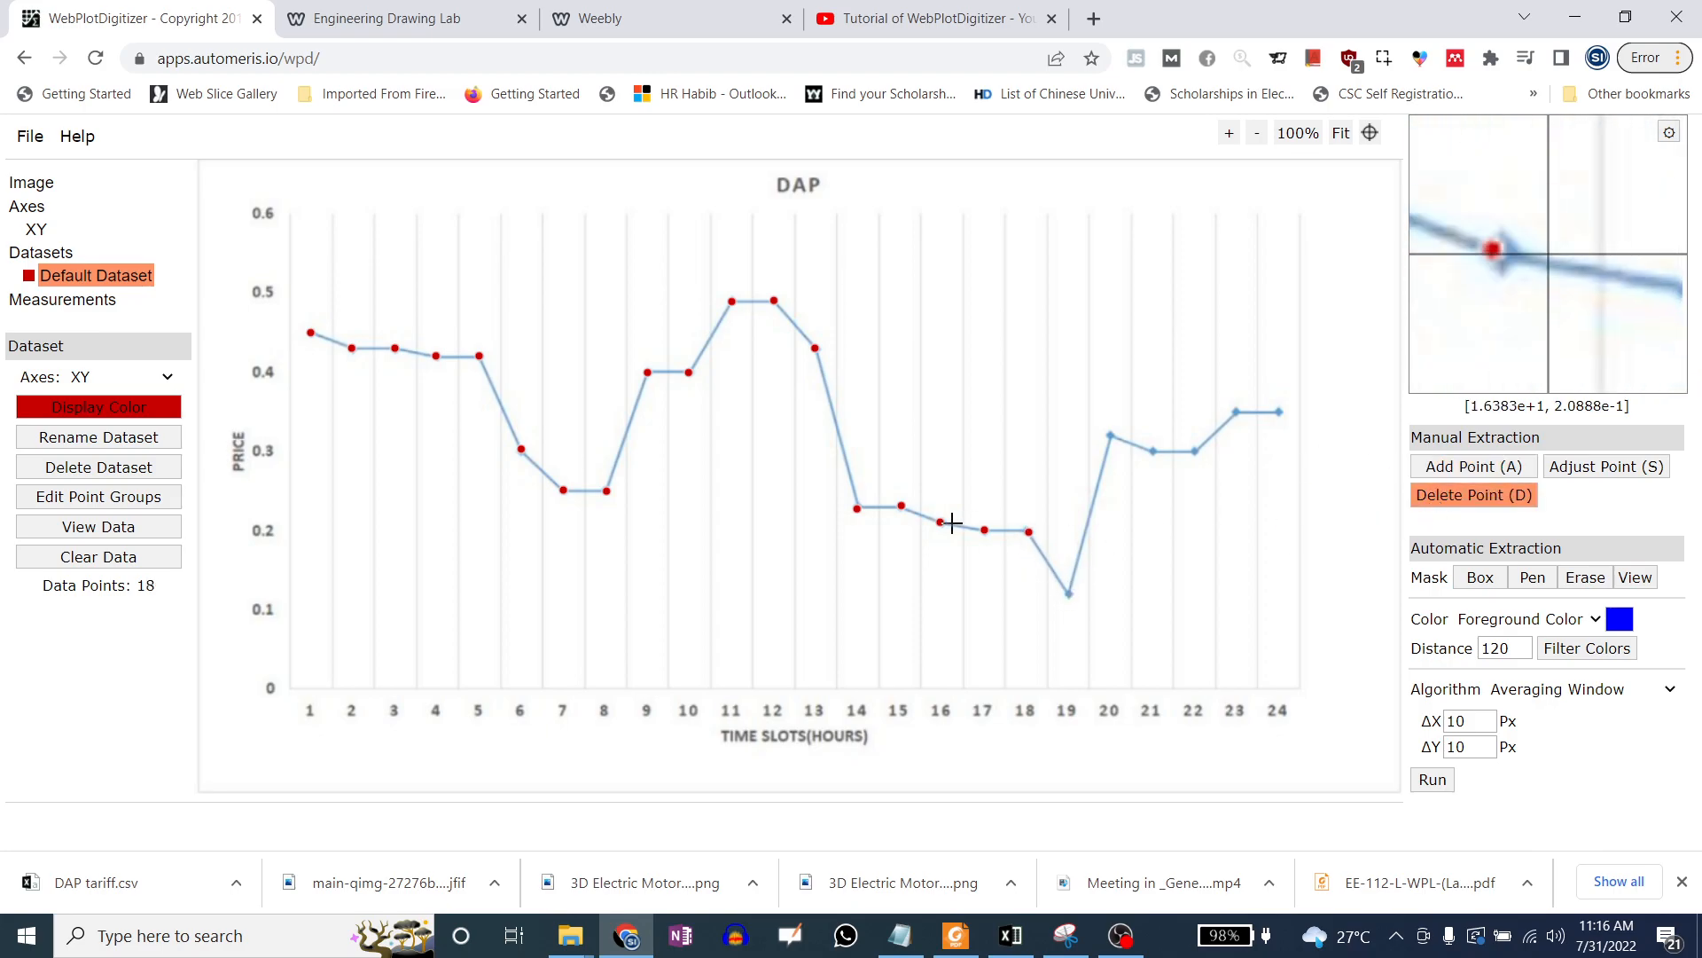
pyautogui.click(1027, 530)
pyautogui.click(1444, 467)
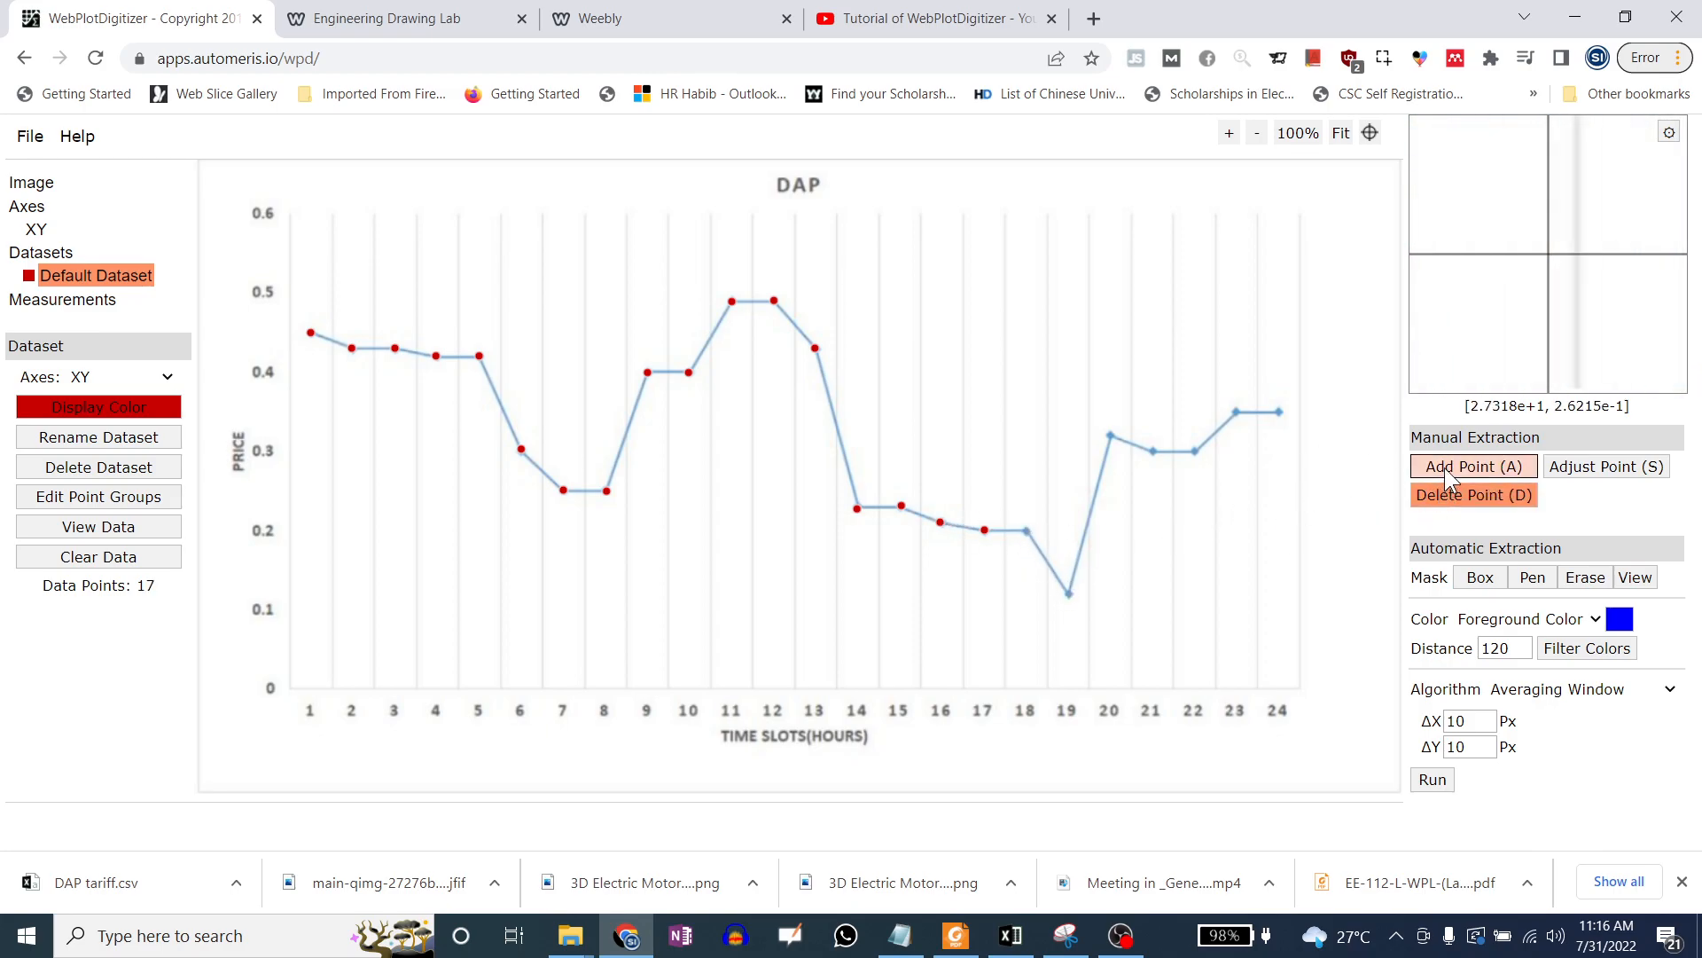
pyautogui.click(1027, 531)
# Add data points on the DAP curve markers for time slots 19 to 24
pyautogui.click(1069, 594)
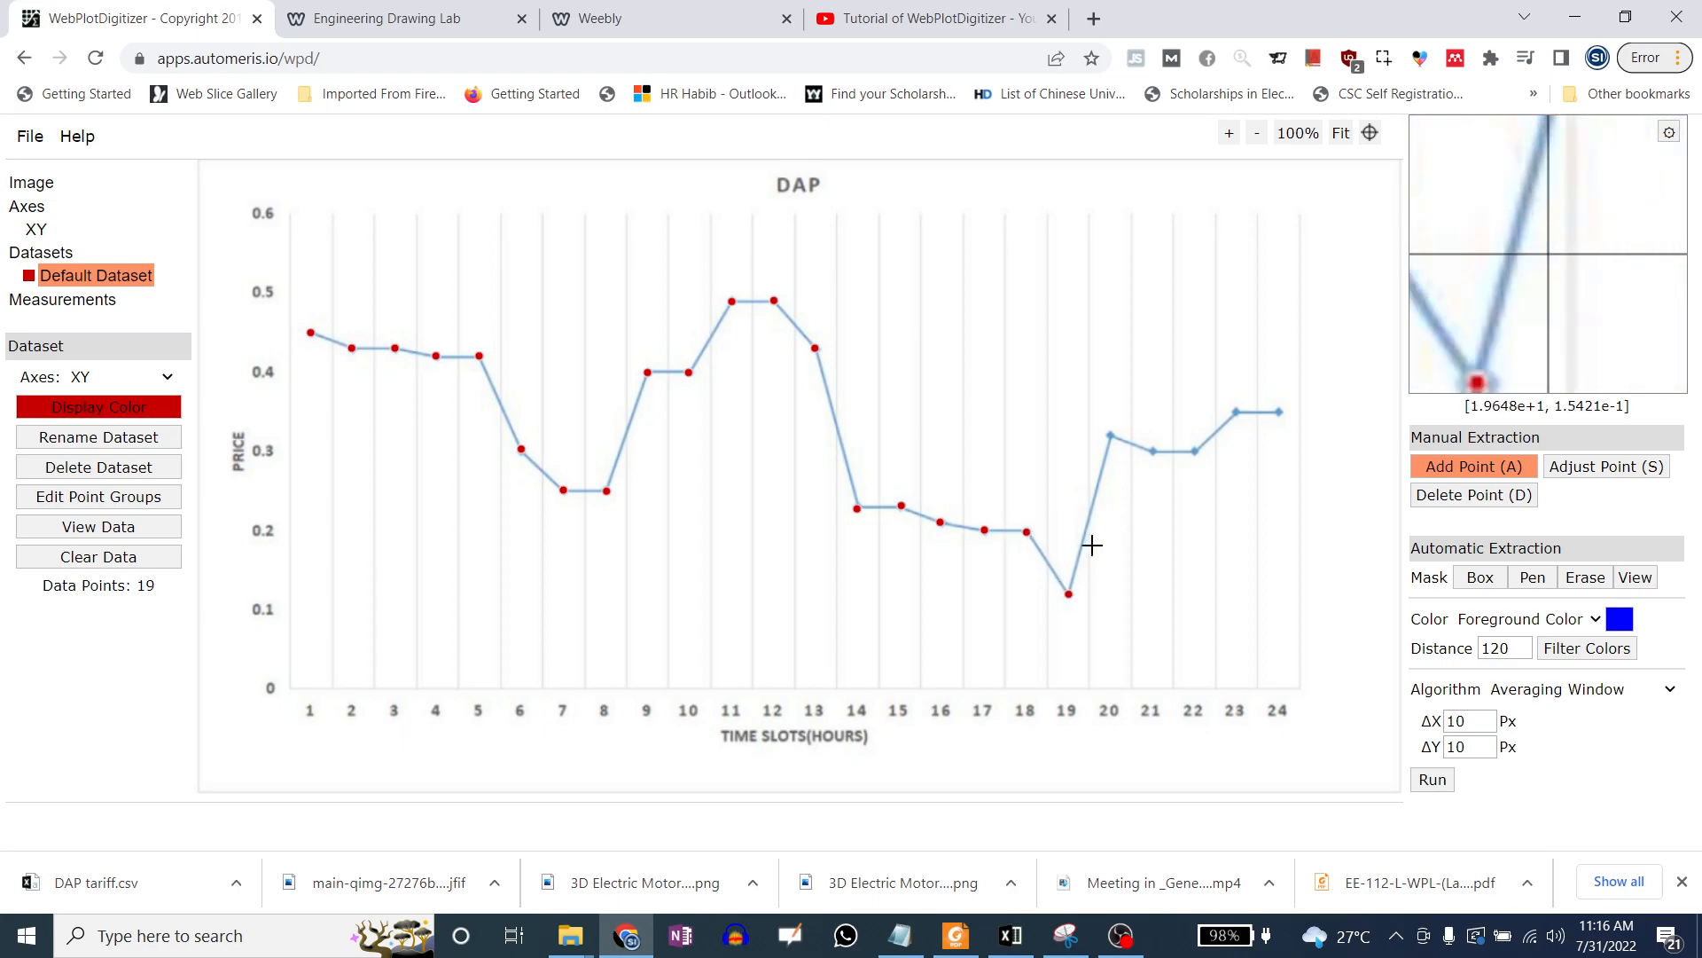
pyautogui.click(1109, 434)
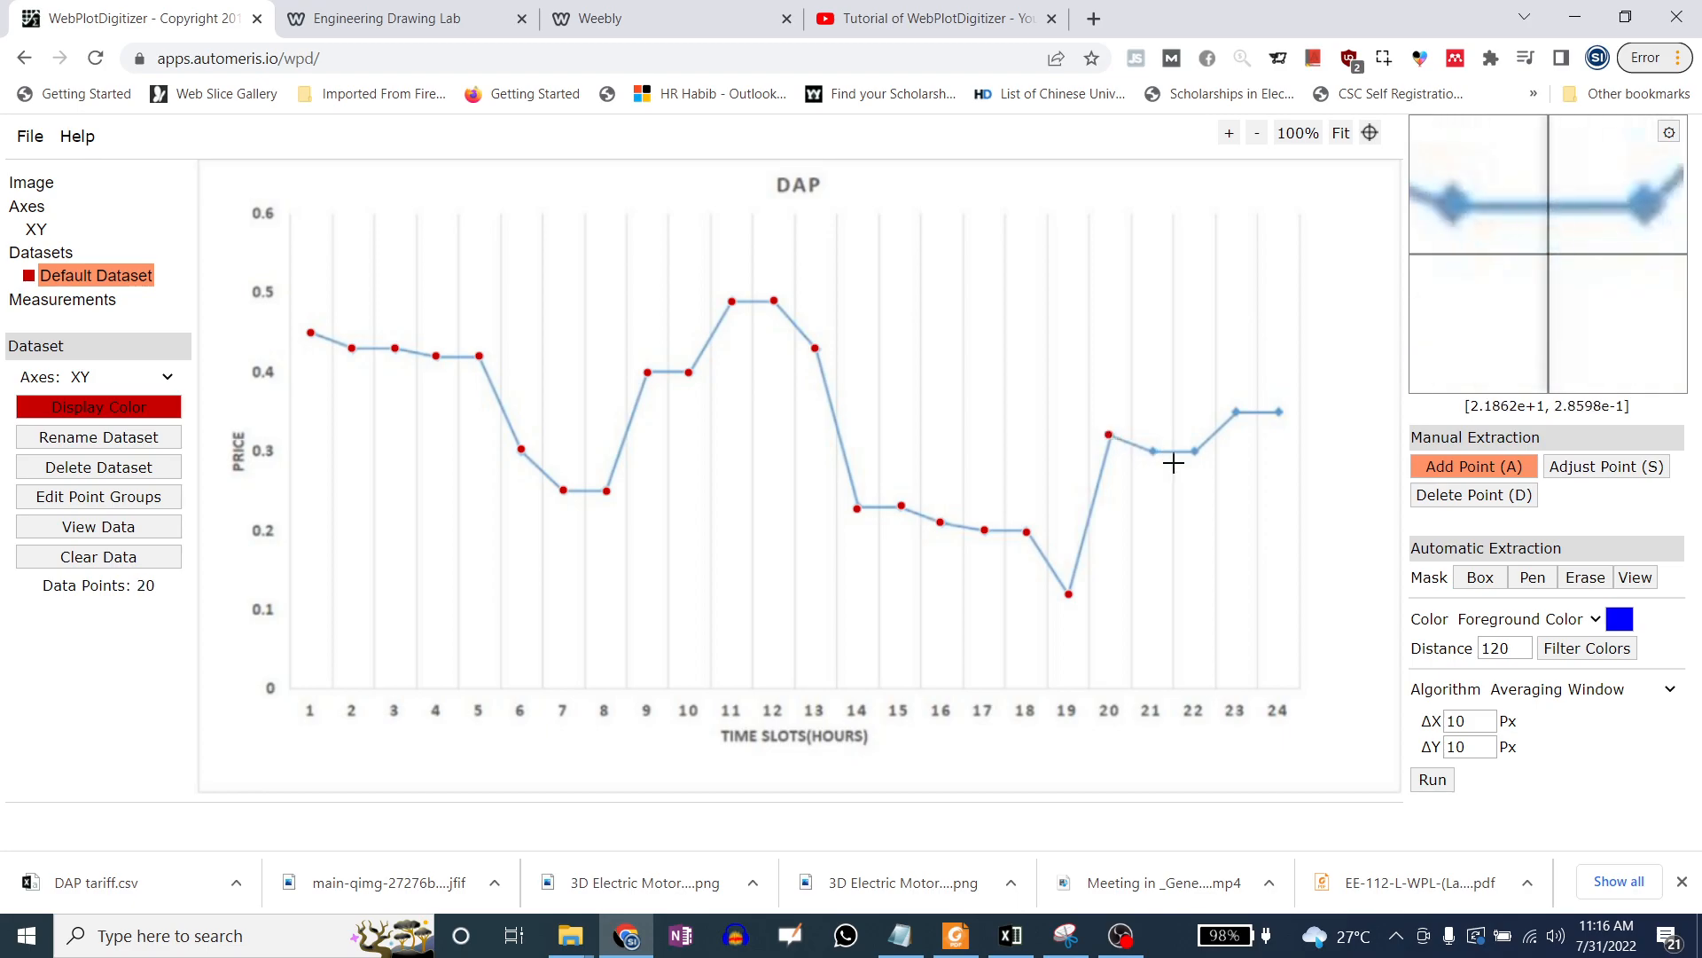
pyautogui.click(1153, 452)
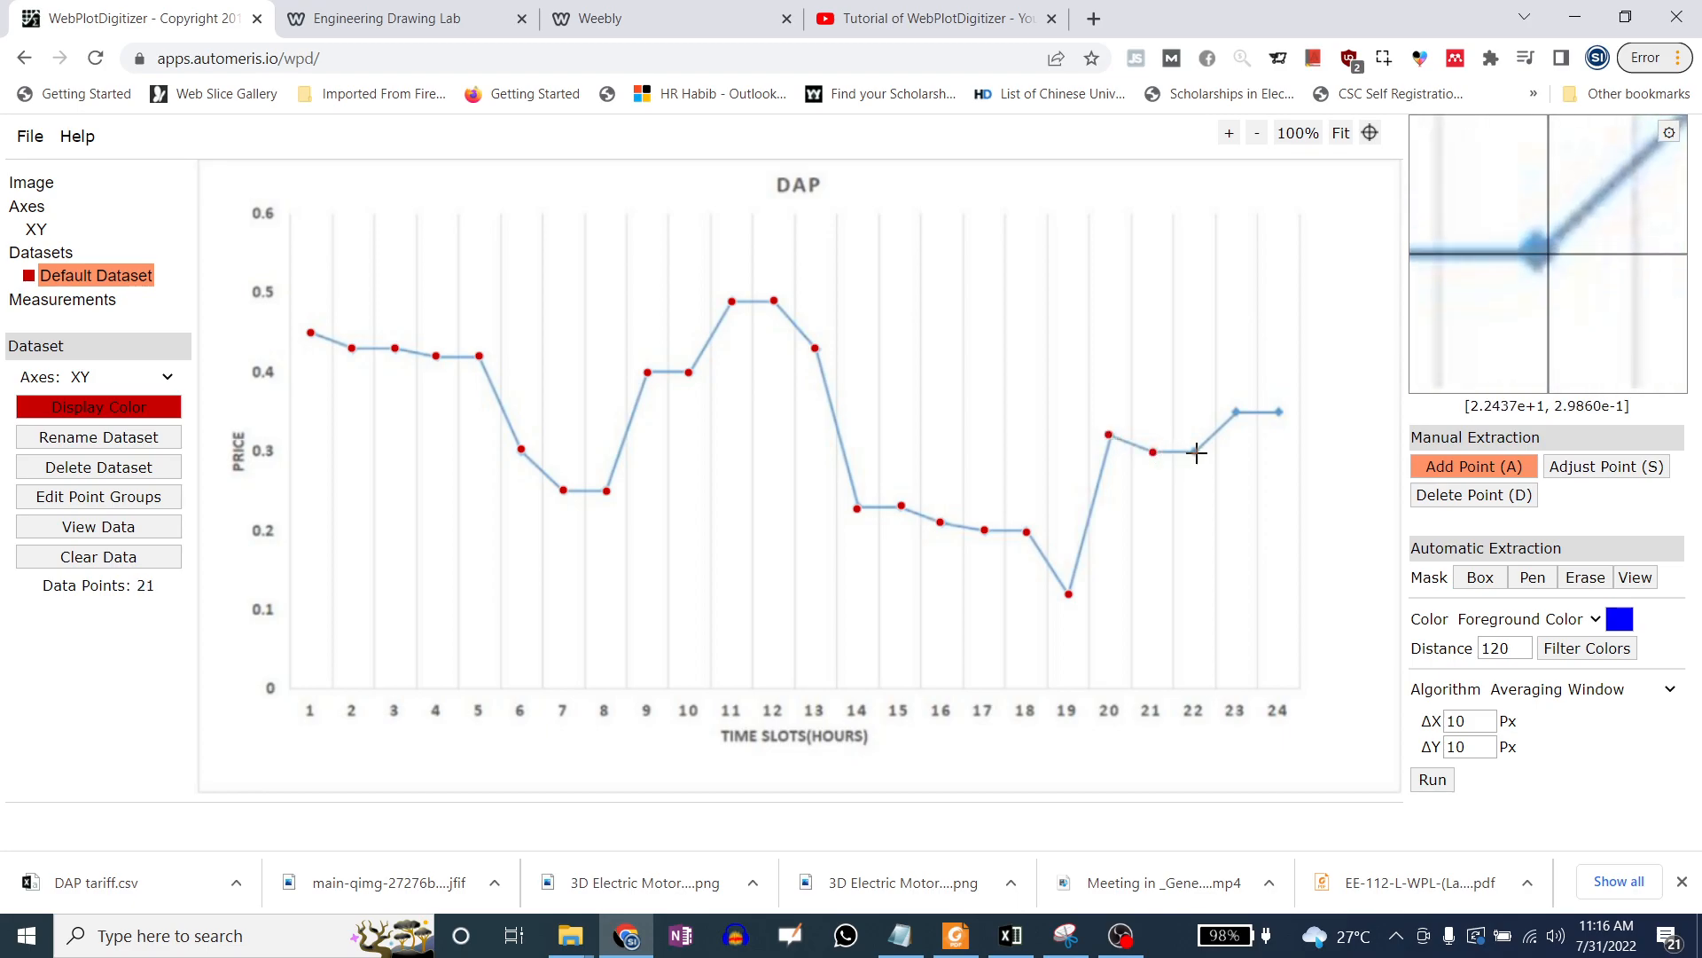
pyautogui.click(1194, 451)
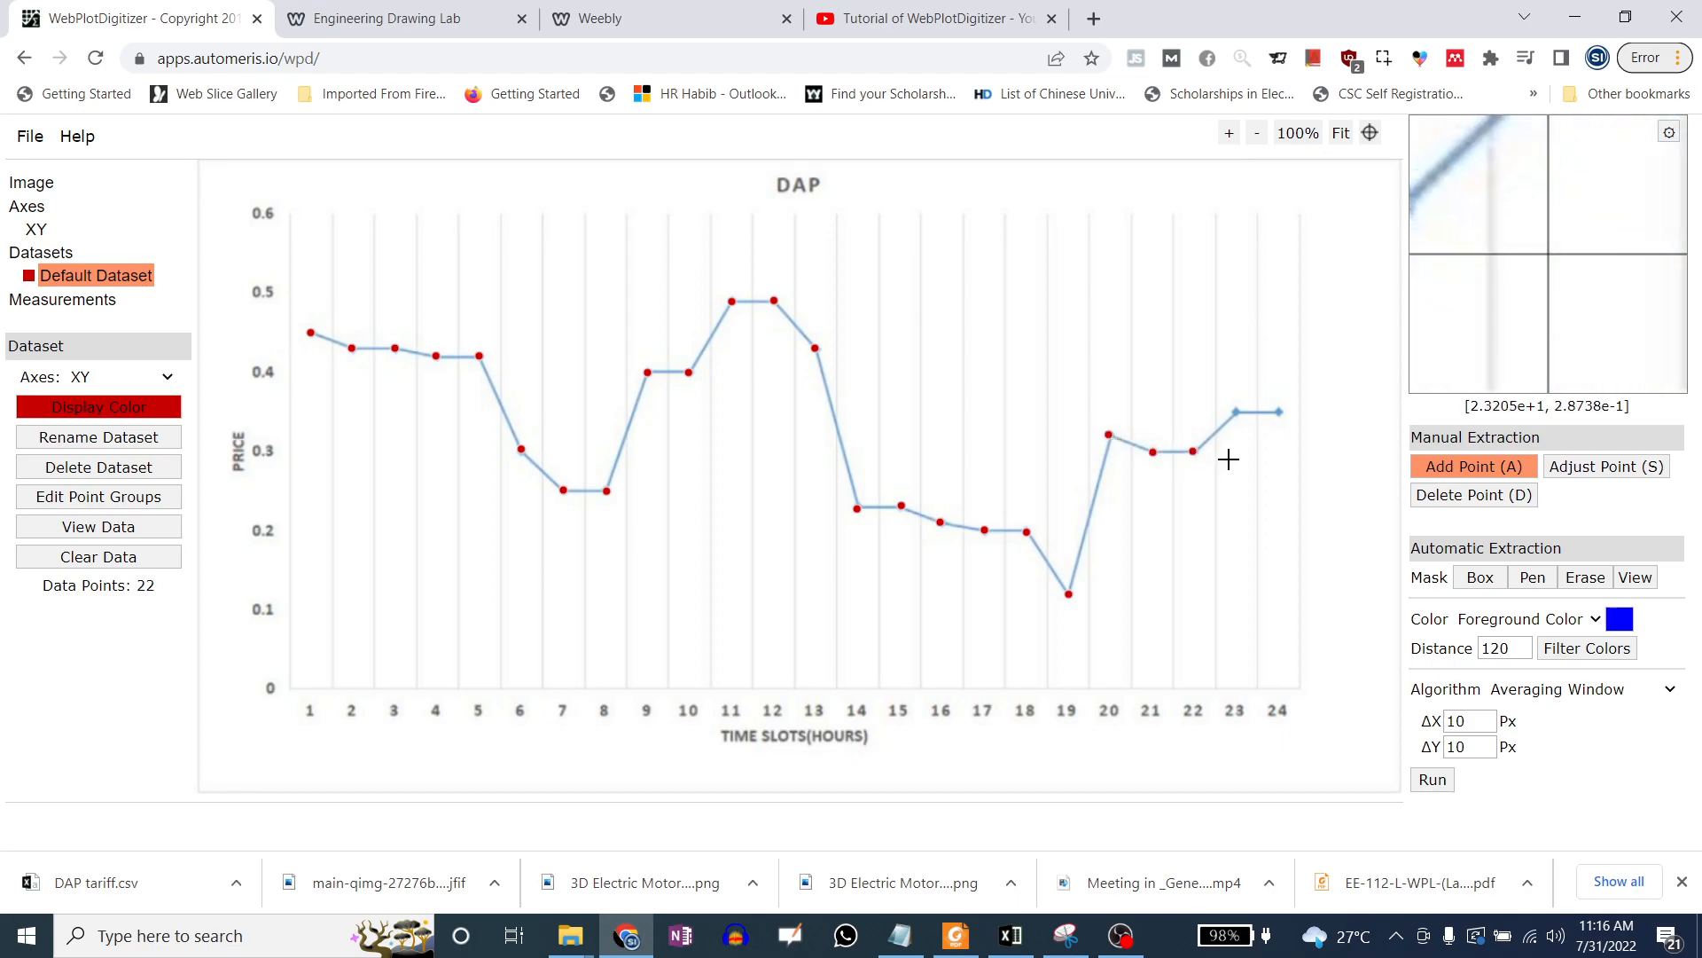
pyautogui.click(1236, 411)
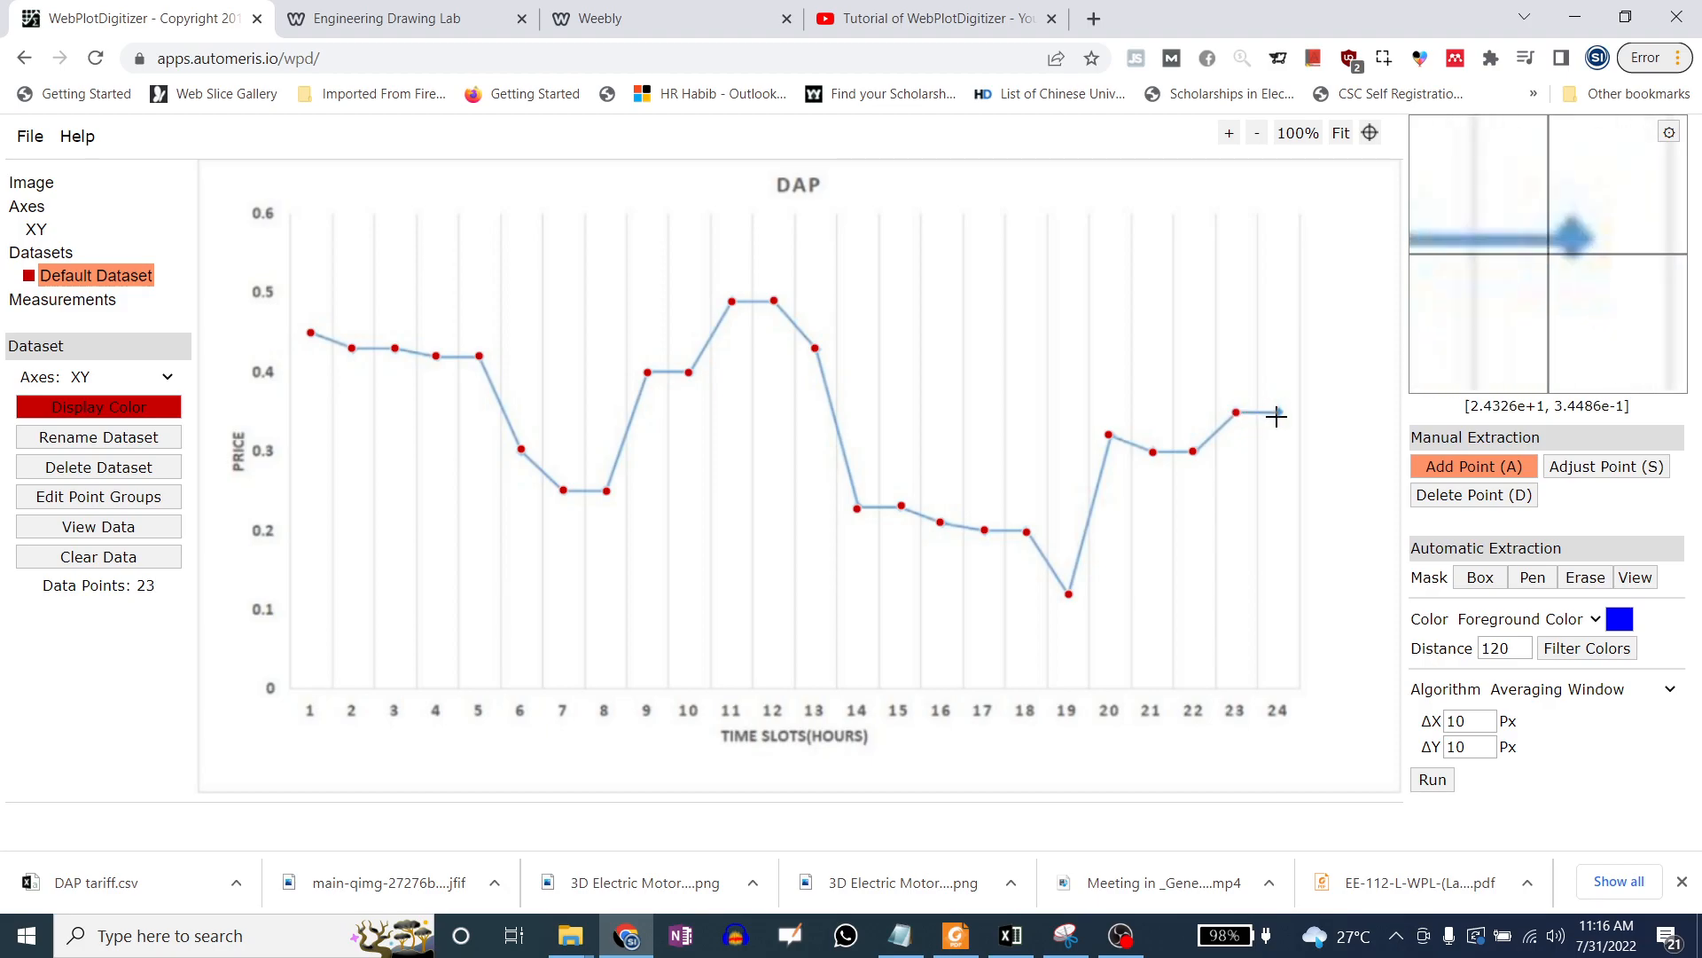
pyautogui.click(1278, 411)
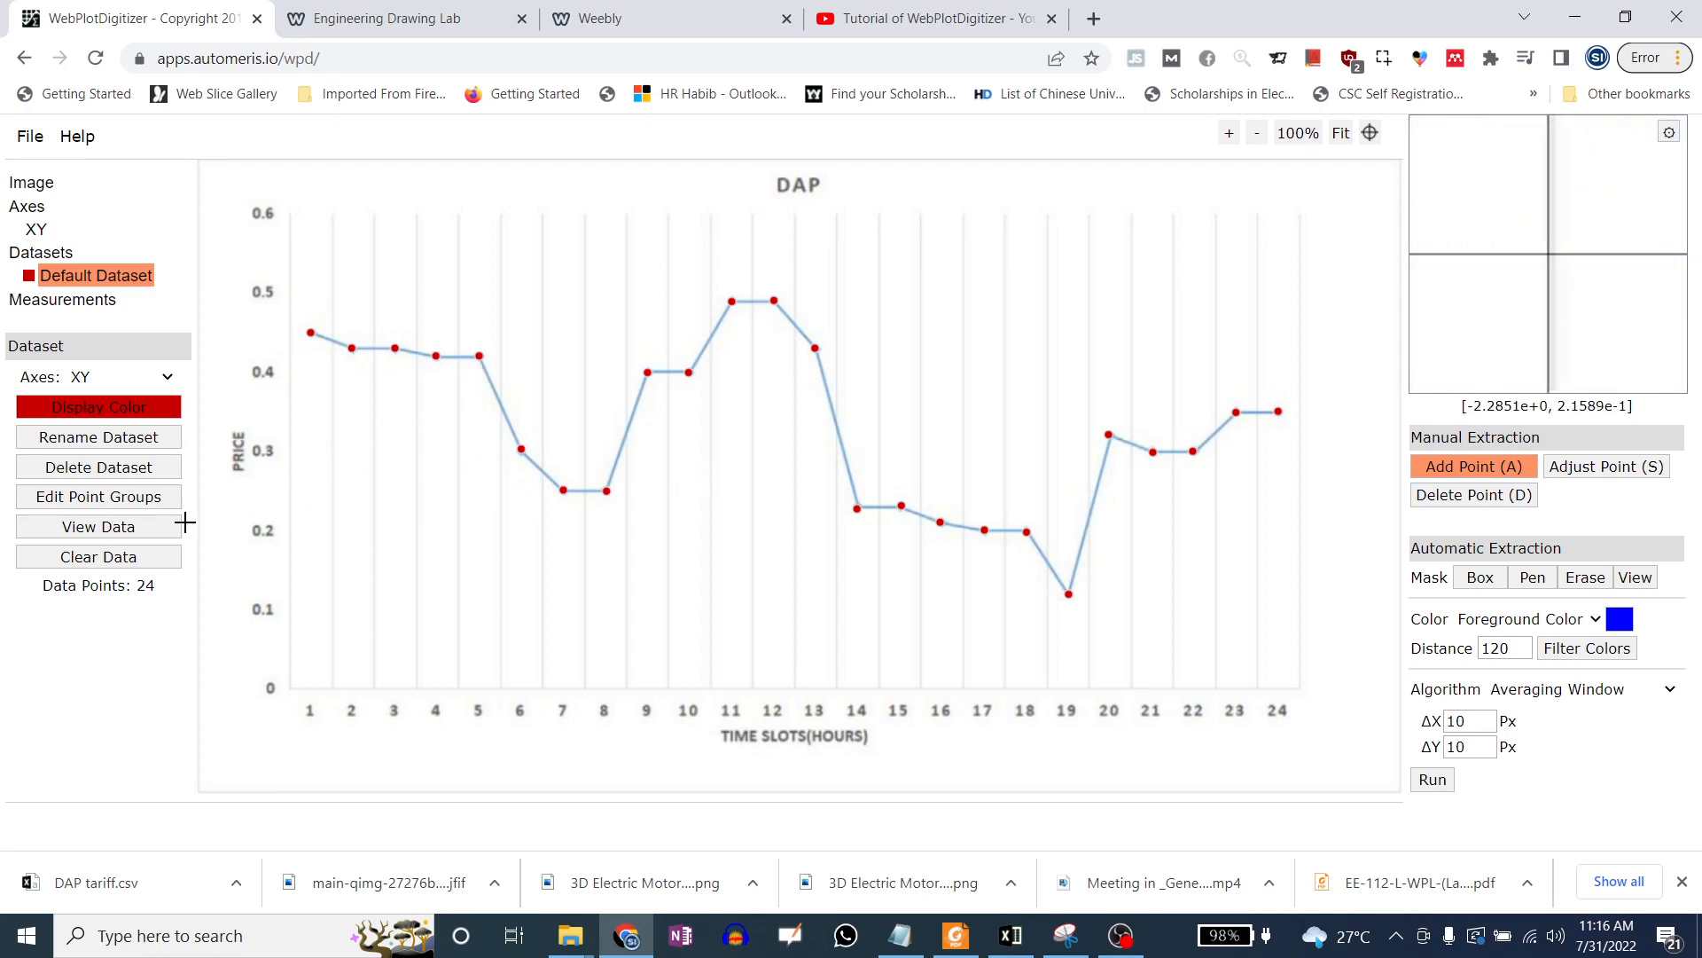
# View the acquired data of the default dataset and download it as a CSV file named DAP Tariff2
pyautogui.click(111, 526)
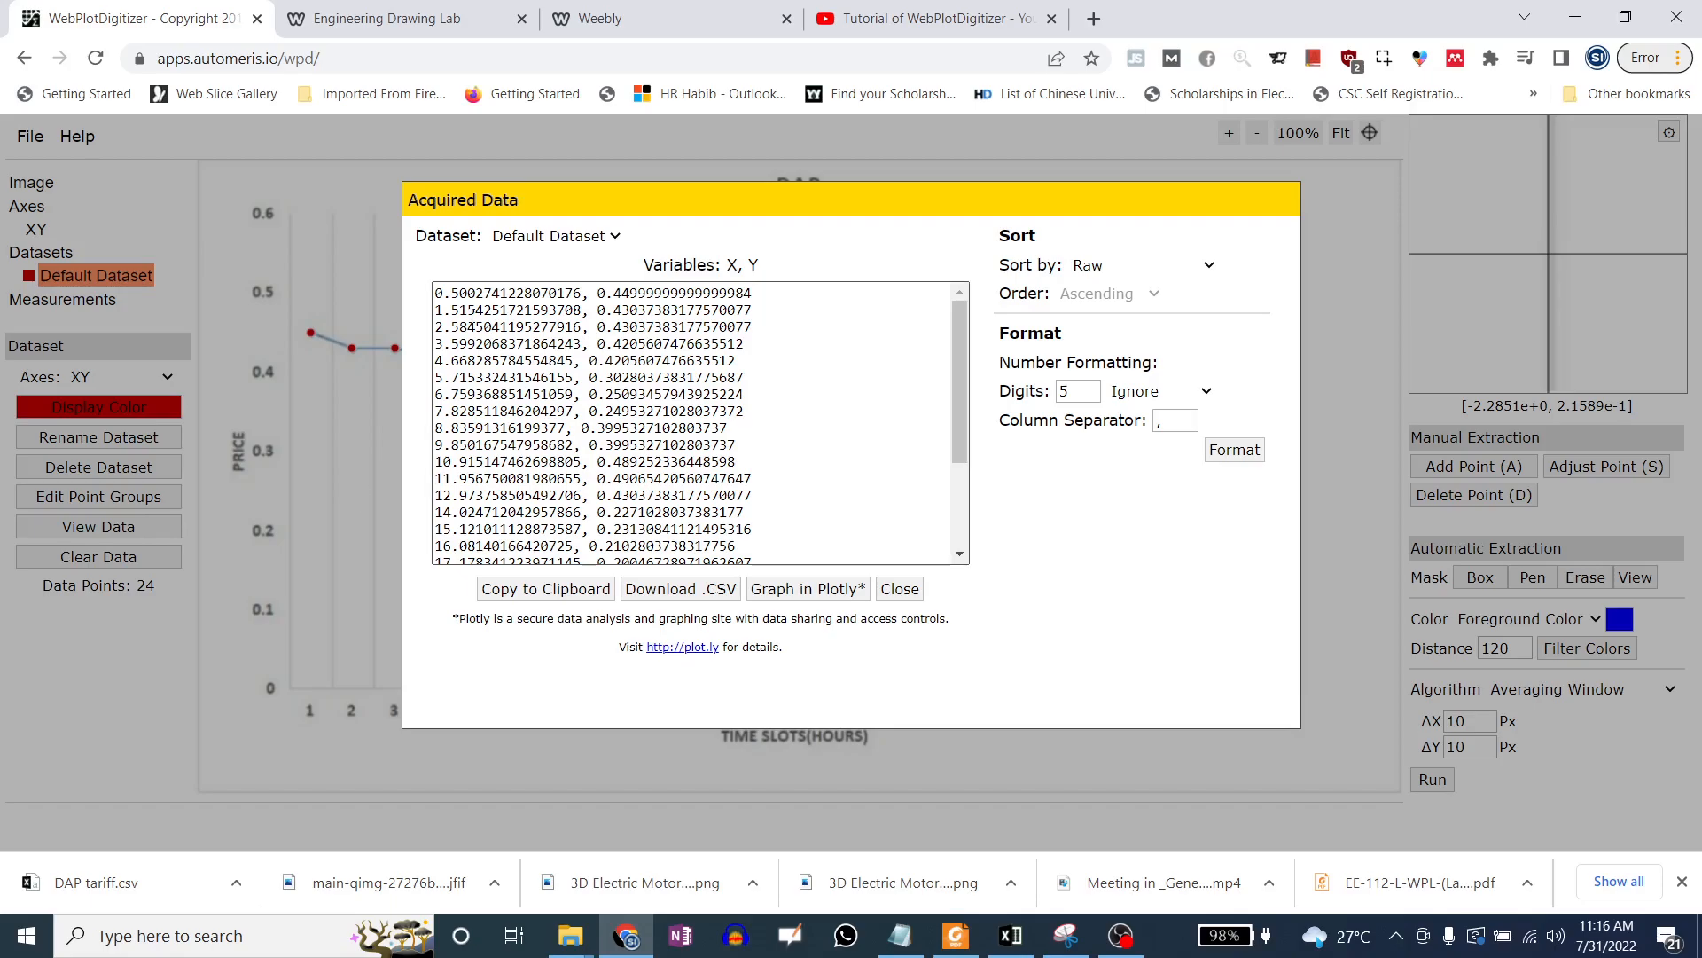
pyautogui.scroll(-2, 577, 355)
pyautogui.scroll(2, 631, 355)
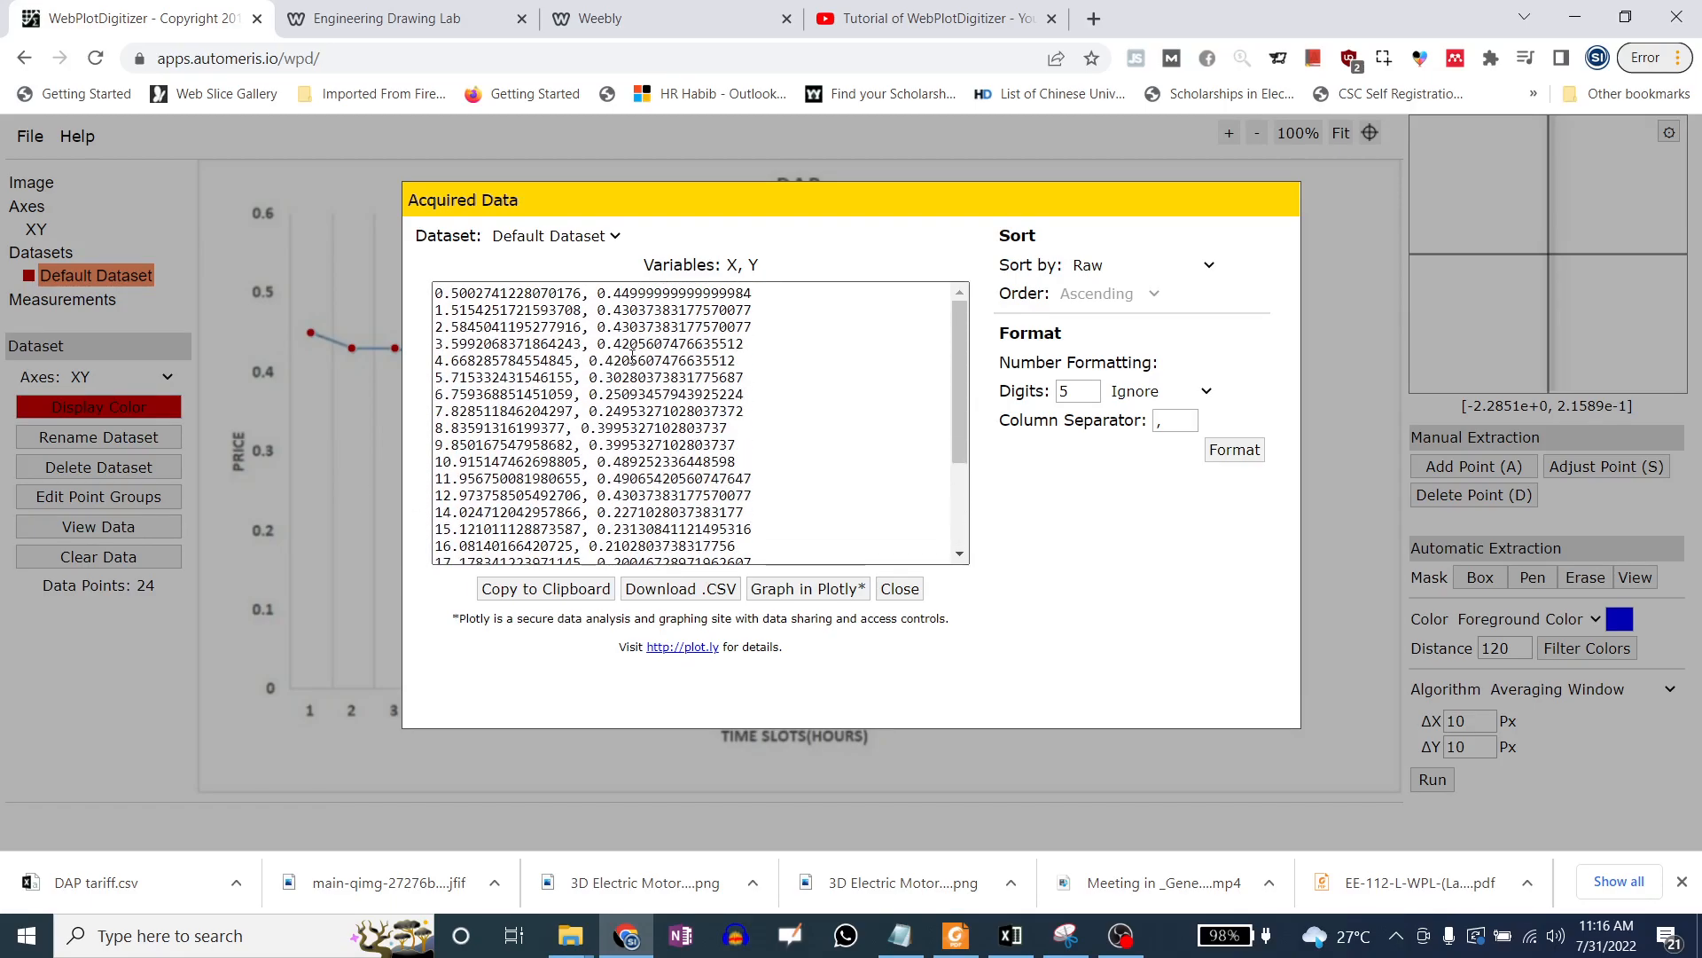
pyautogui.click(661, 589)
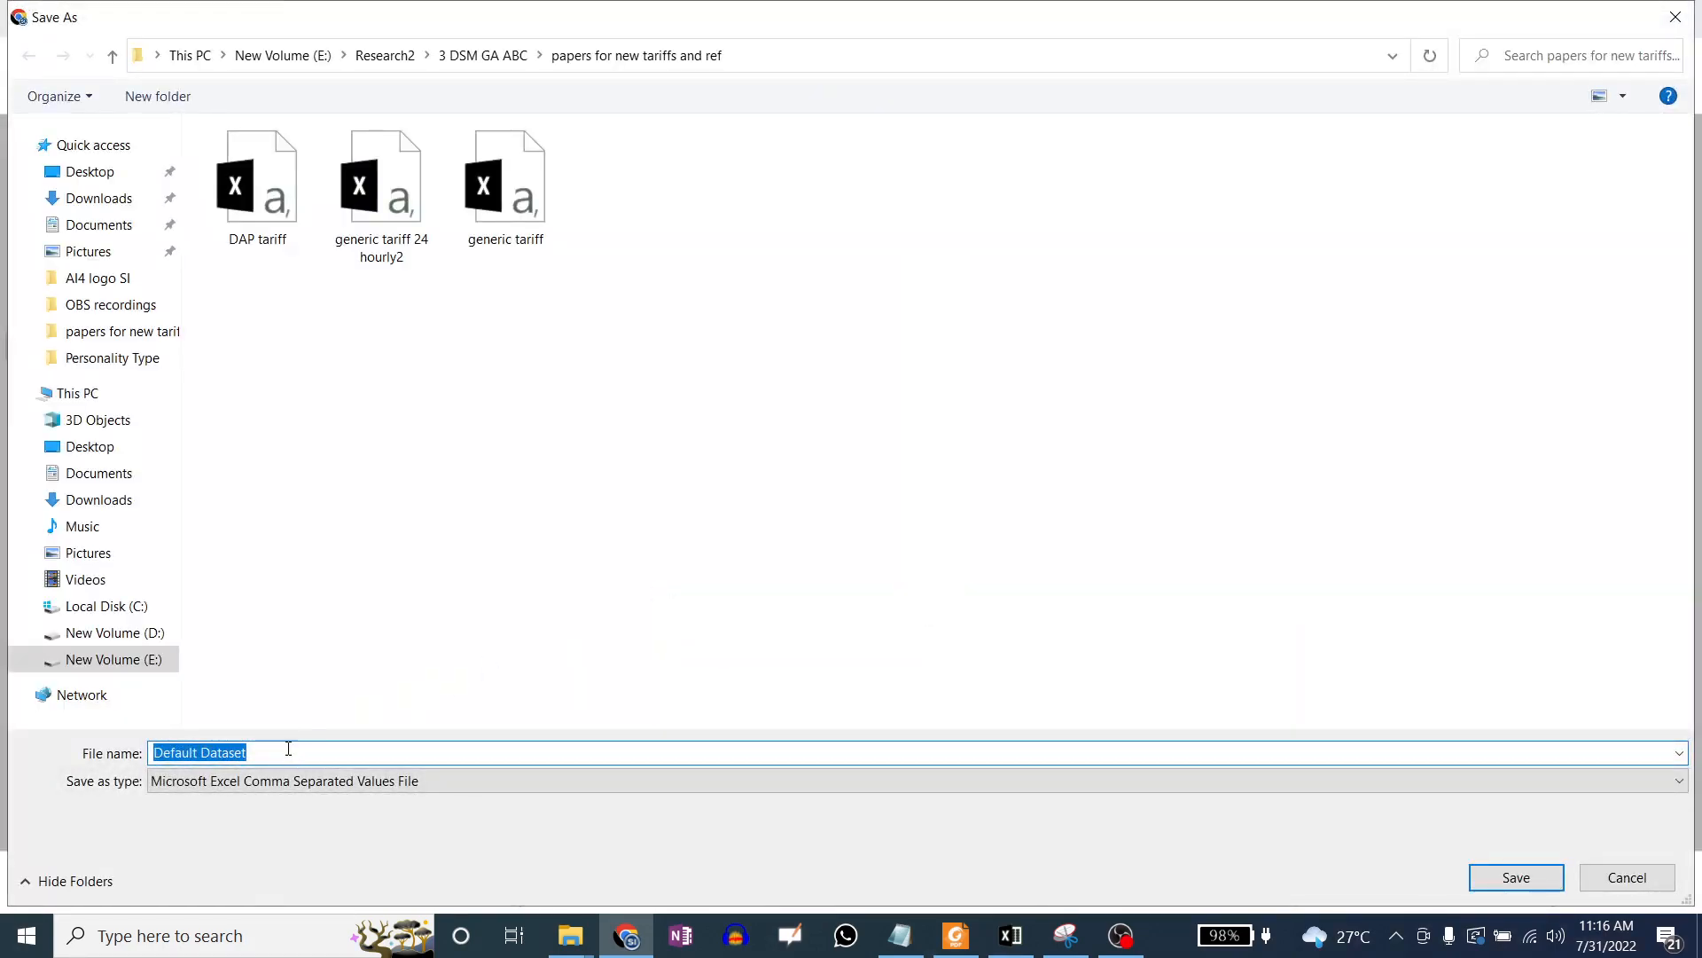
pyautogui.write('D')
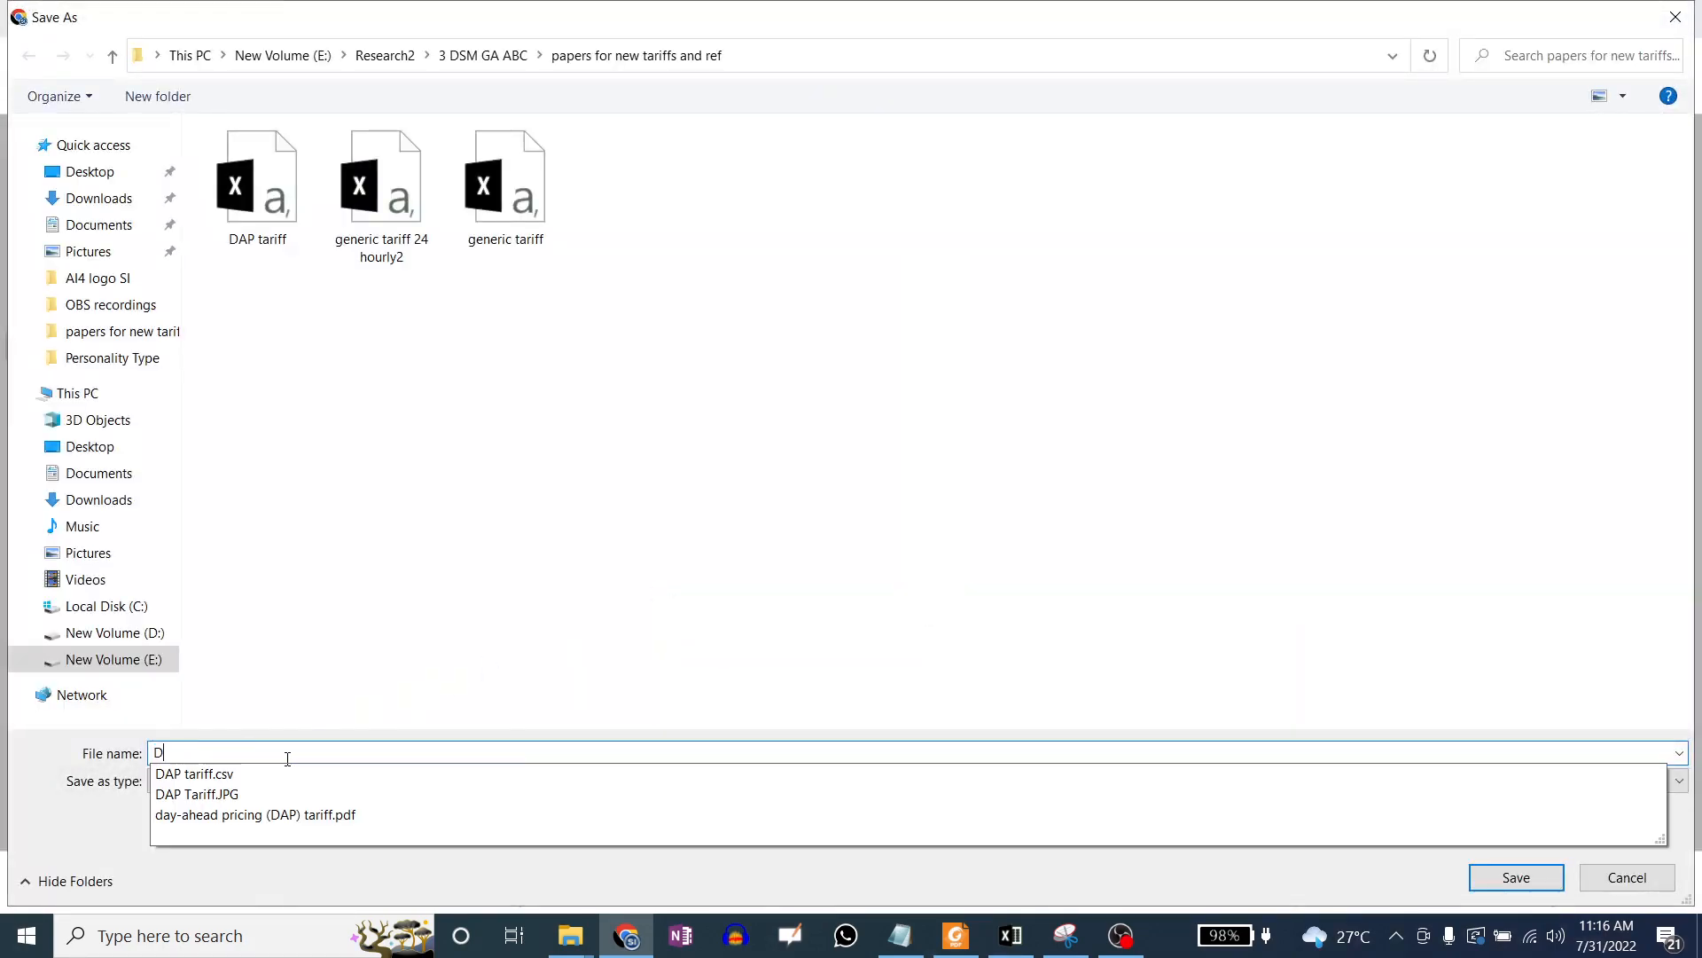
pyautogui.write('AP Ta')
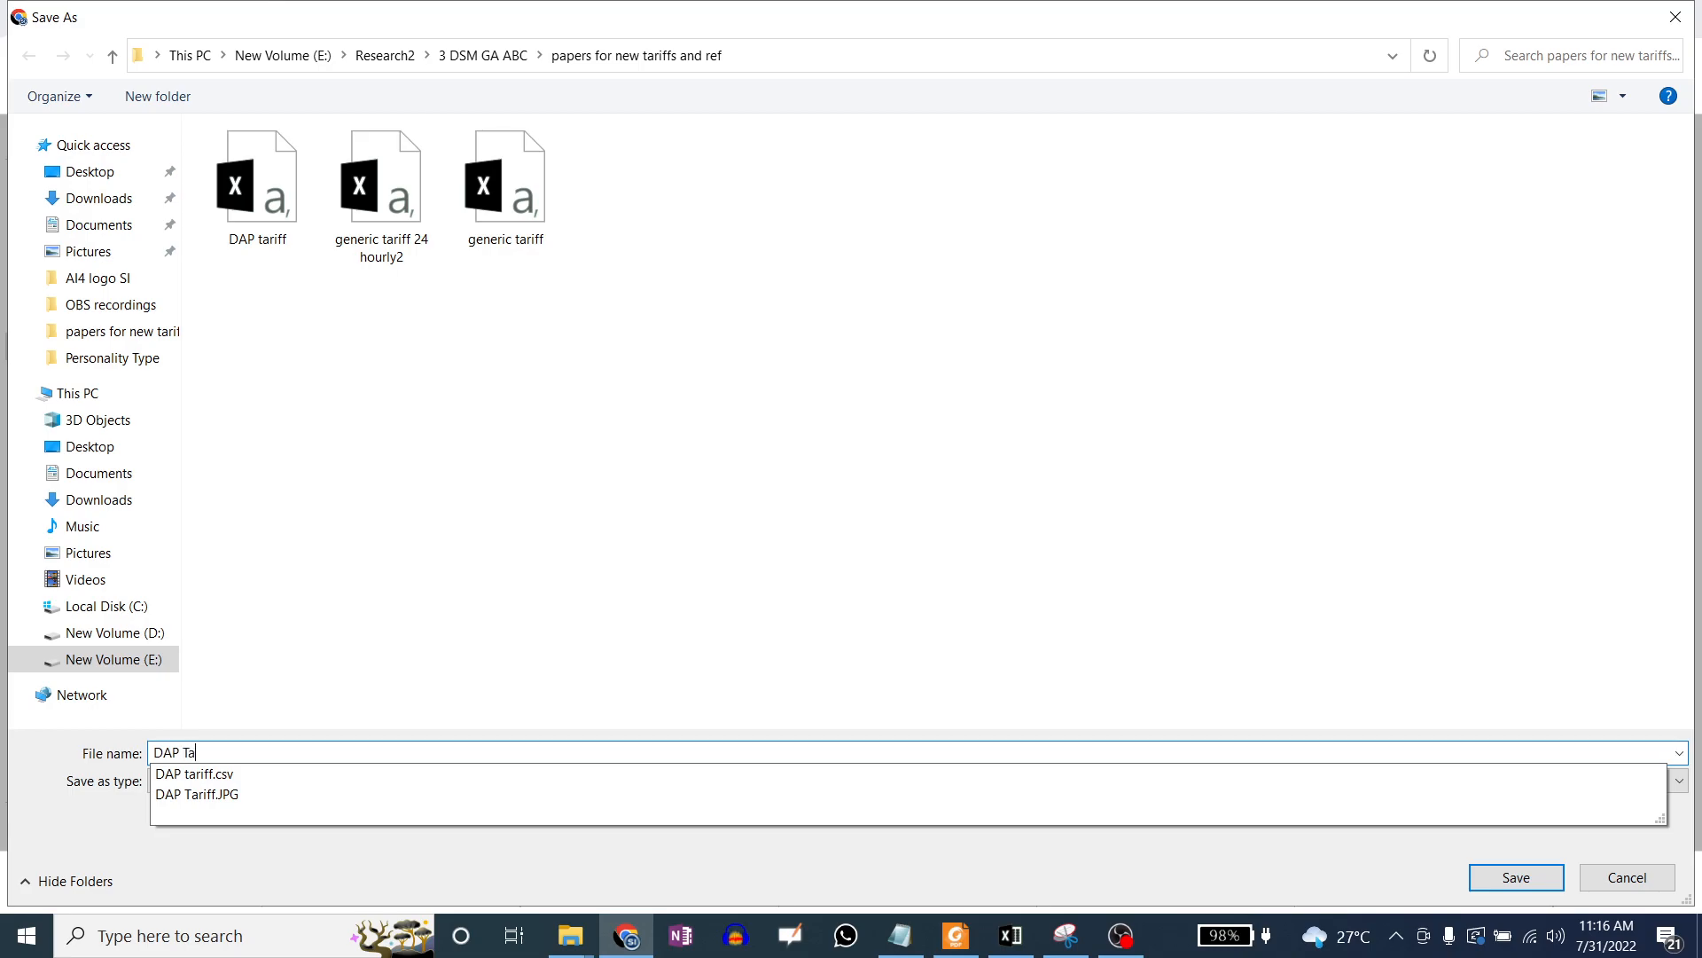
pyautogui.write('riff2')
pyautogui.press('Return')
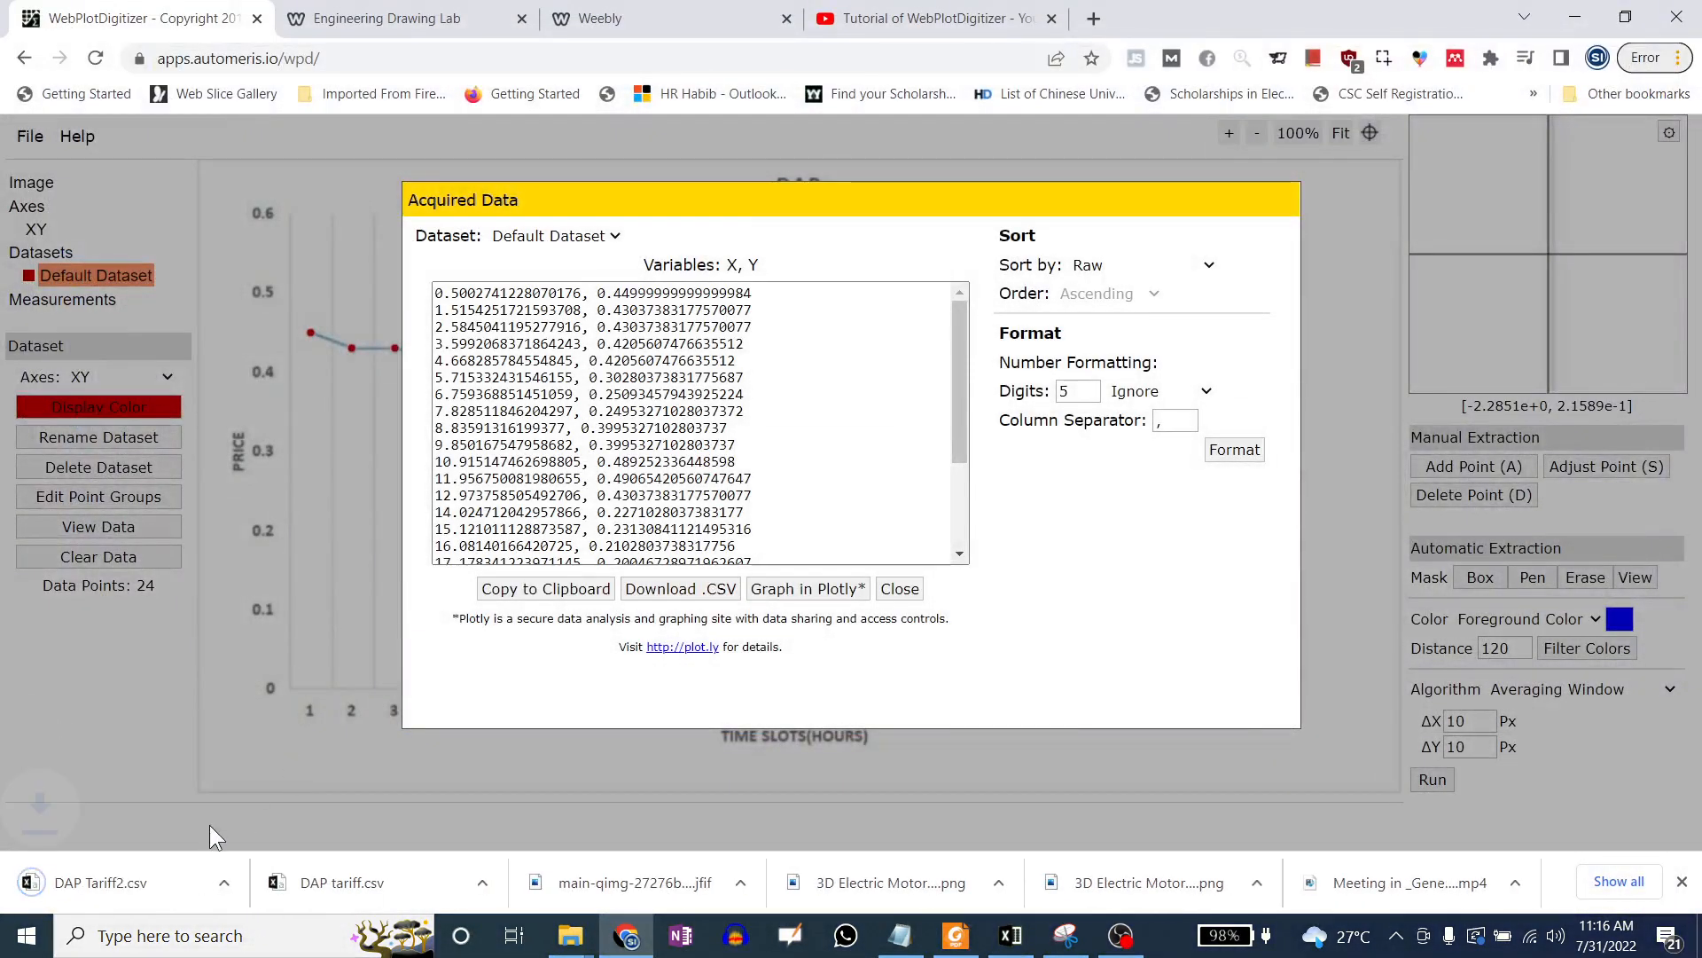
# Open the downloaded DAP Tariff2.csv in Excel and select the time-slot values in column A, then the price values in column B
pyautogui.click(130, 885)
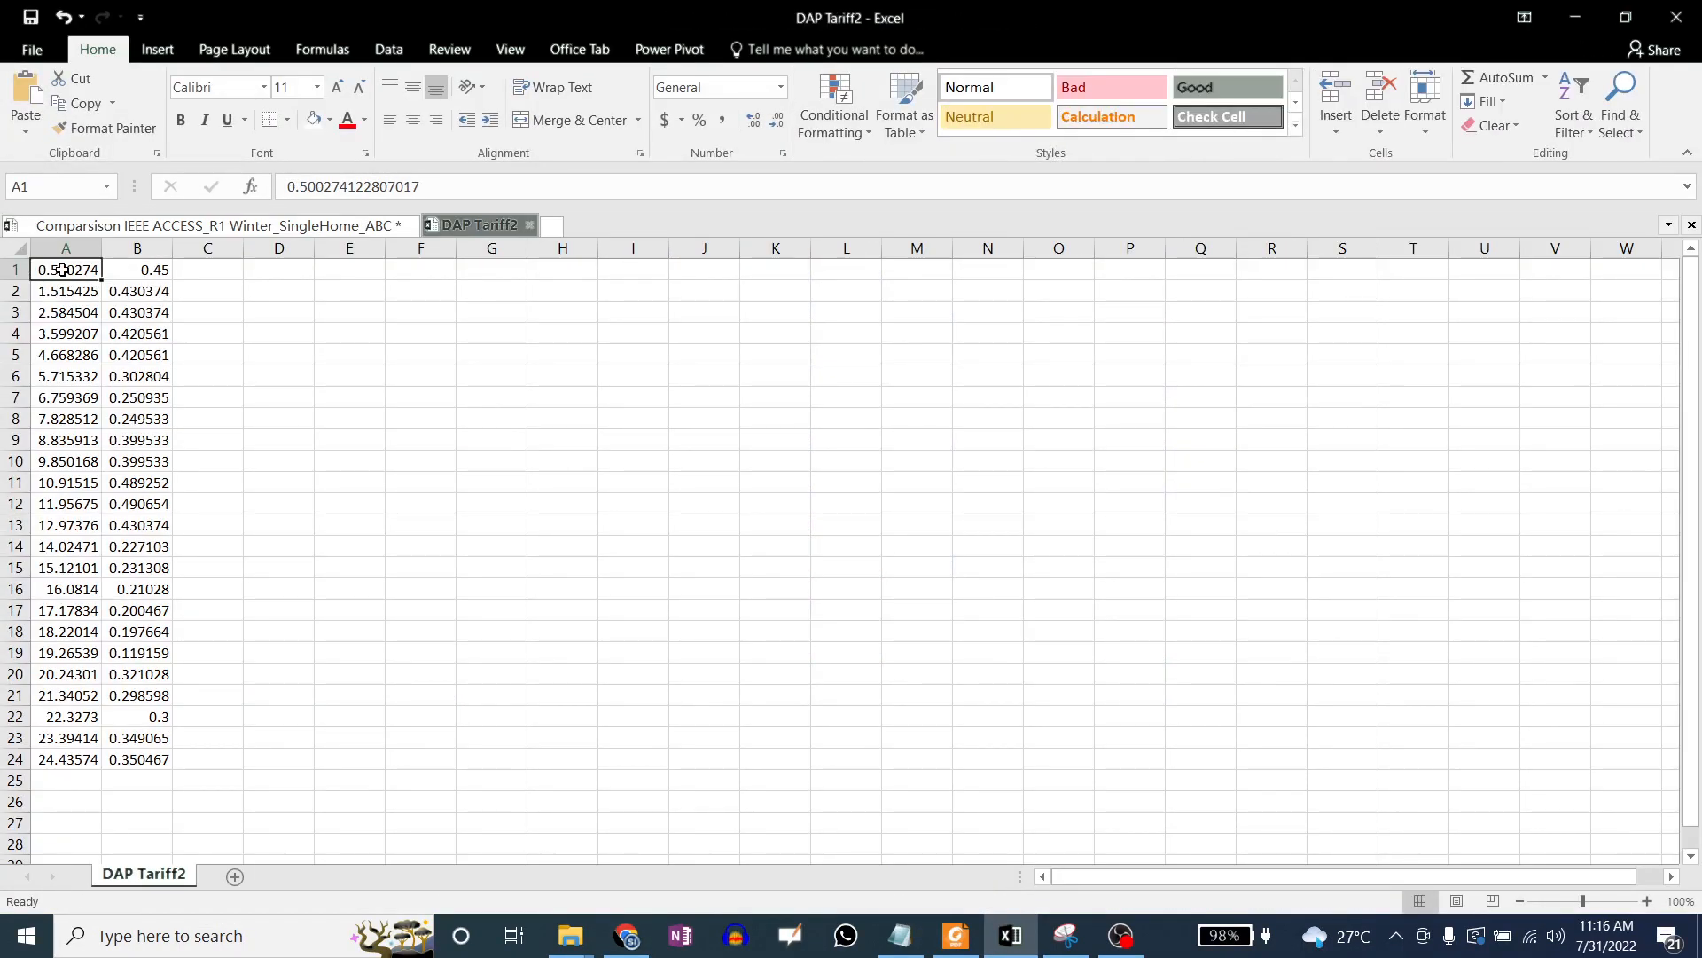
pyautogui.moveTo(62, 270); pyautogui.dragTo(67, 759)
pyautogui.moveTo(134, 268); pyautogui.dragTo(114, 756)
pyautogui.moveTo(140, 266); pyautogui.dragTo(149, 698)
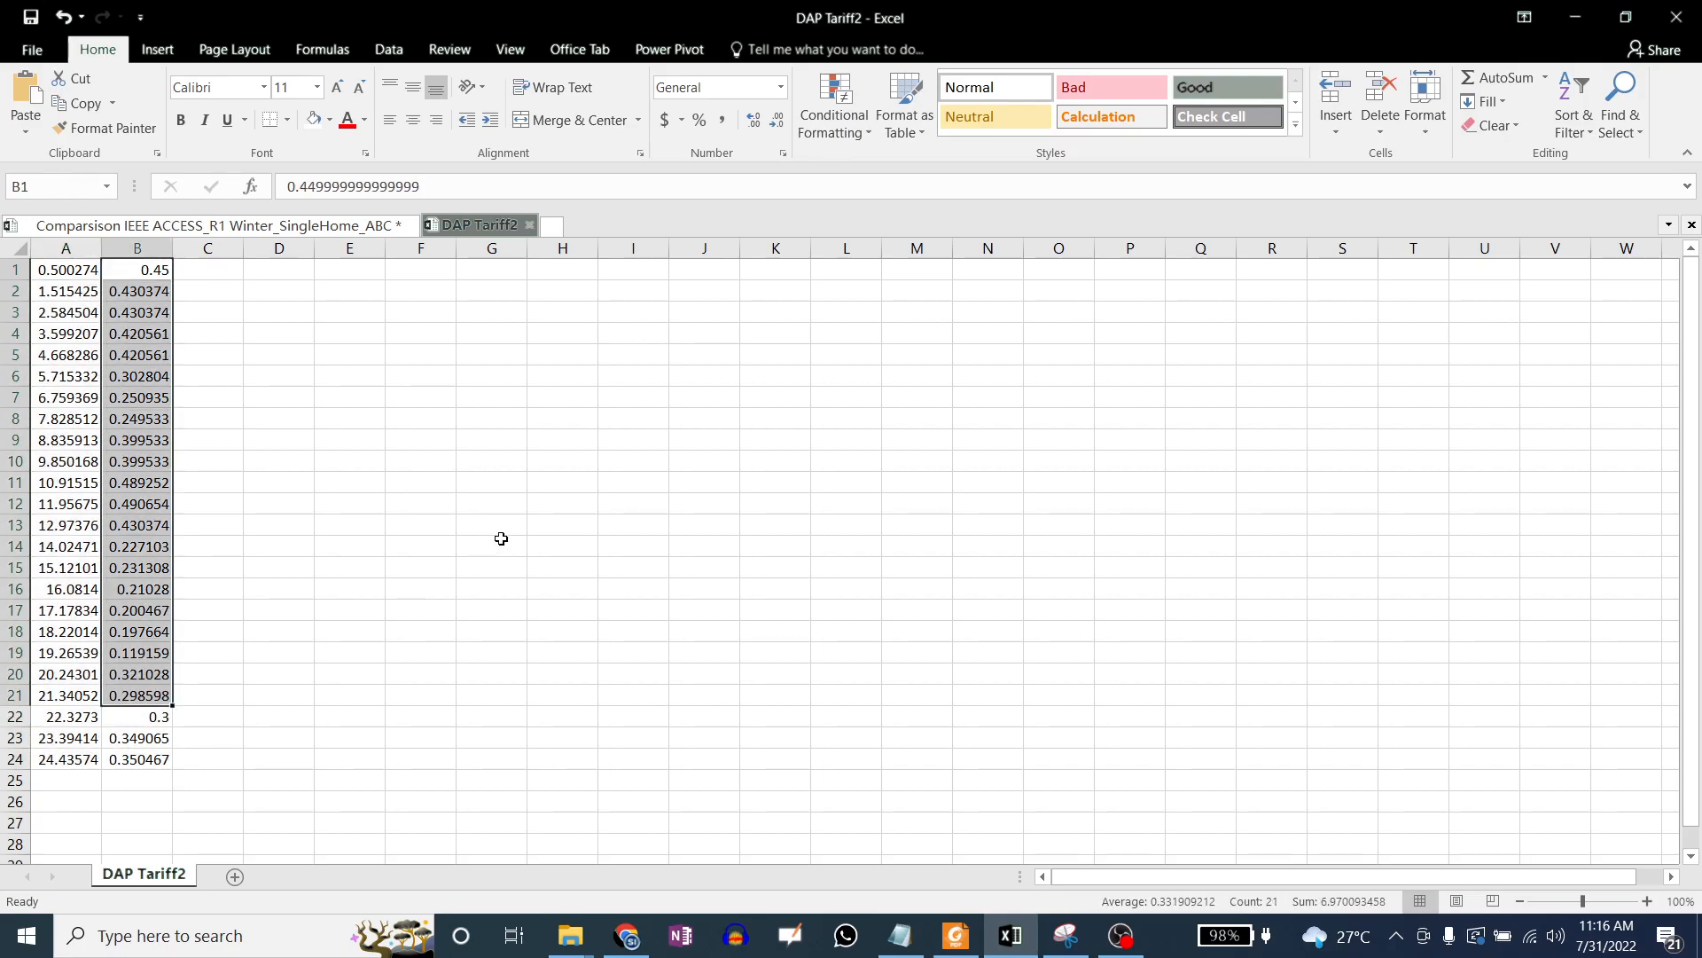